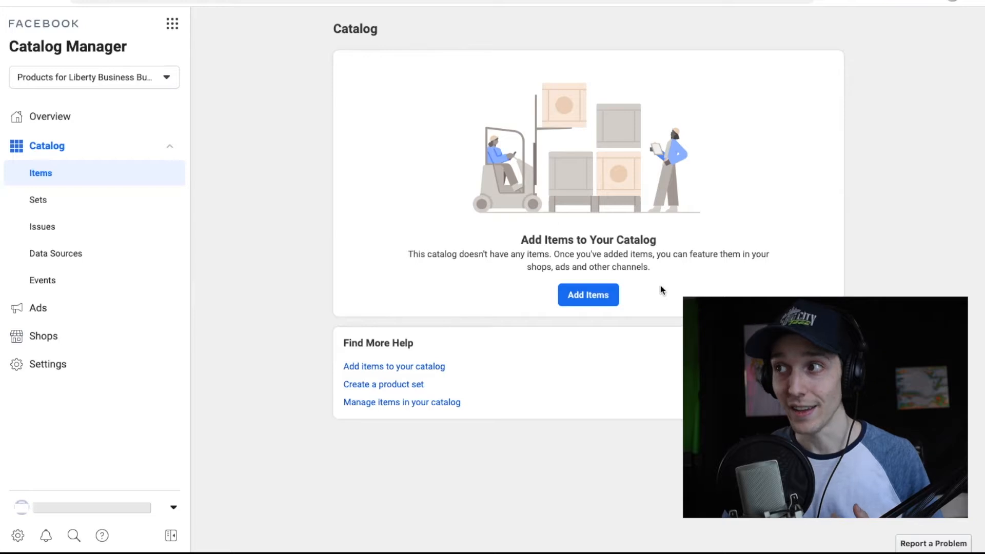
Compare Bulk Upload and Pixel, then choose Add Manually to reach the item form.
left_click(610, 306)
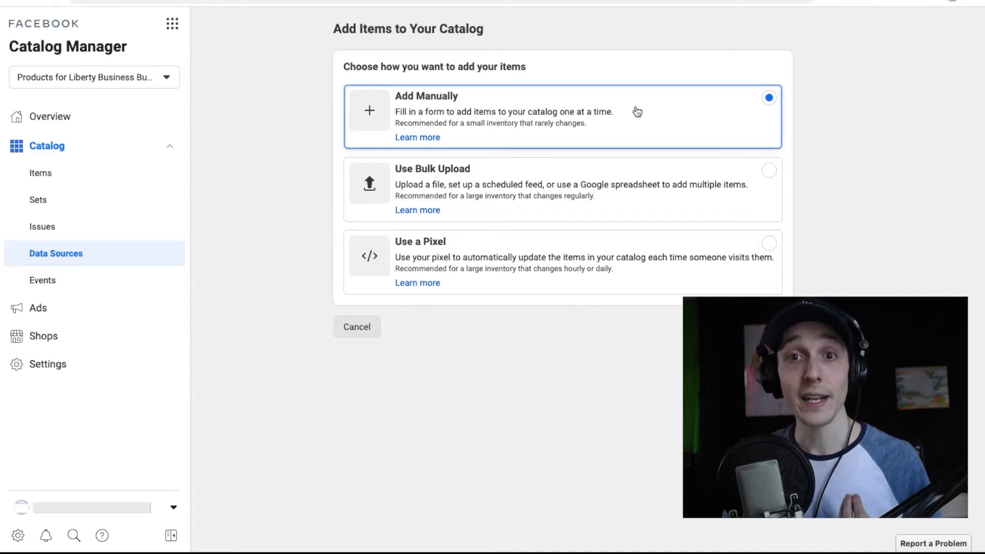
left_click(739, 172)
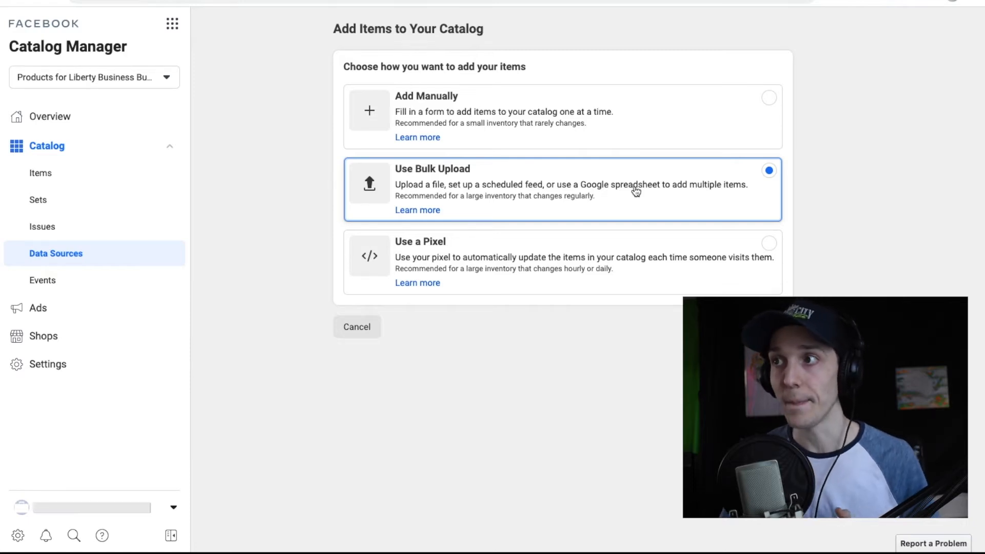
left_click(644, 266)
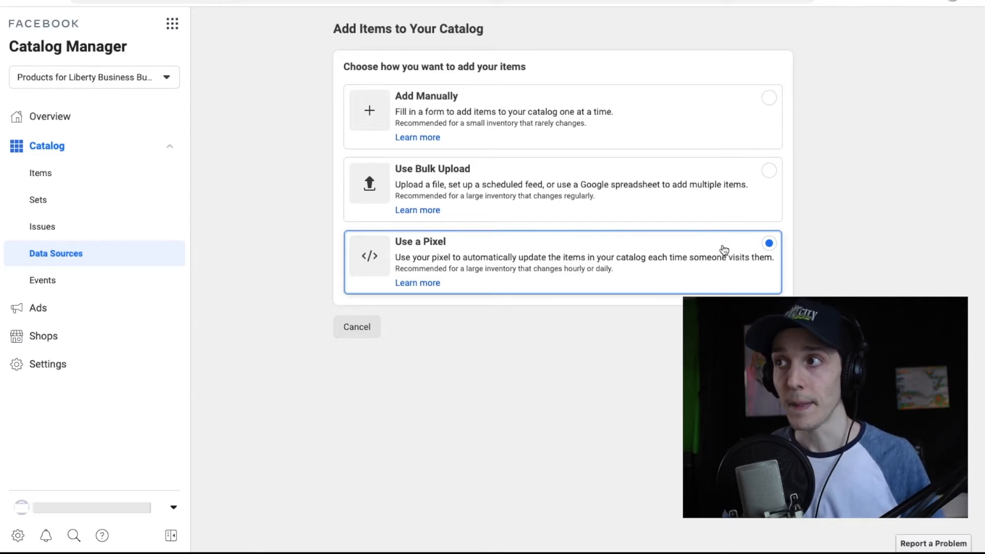
left_click(703, 126)
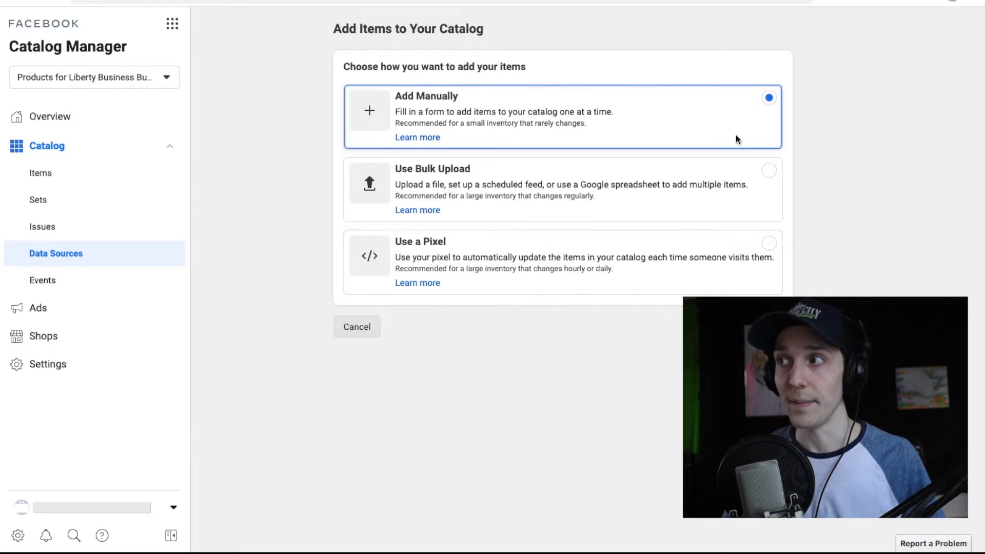
left_click(775, 327)
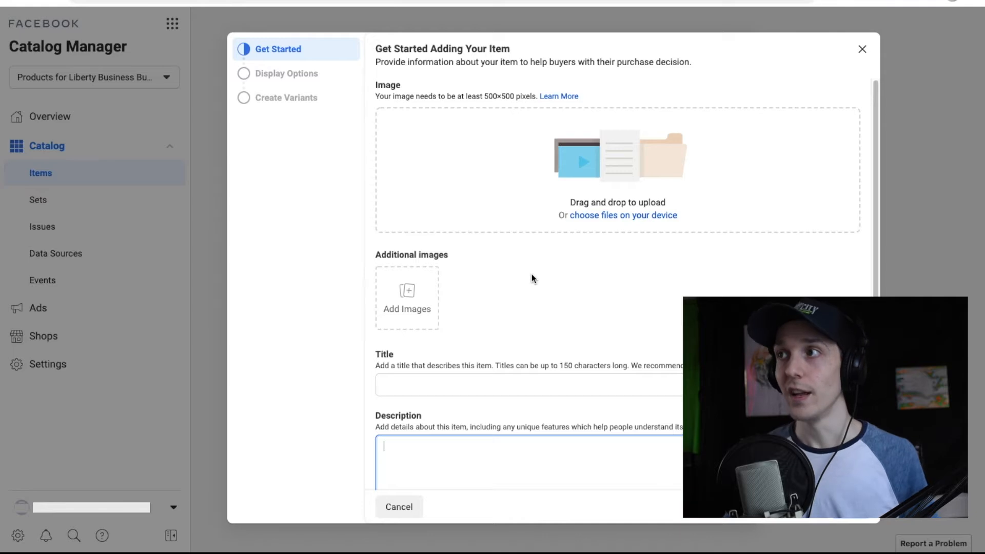
Drop MJT_1818.jpeg in as the item image, noting the 500×500 pixel minimum size.
scroll(532, 275, "down", 1)
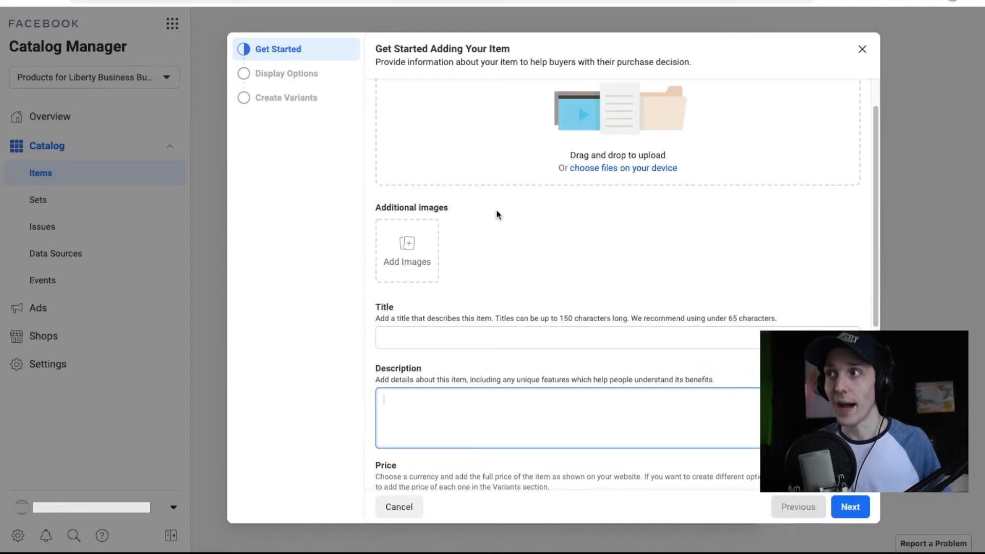
left_click(419, 251)
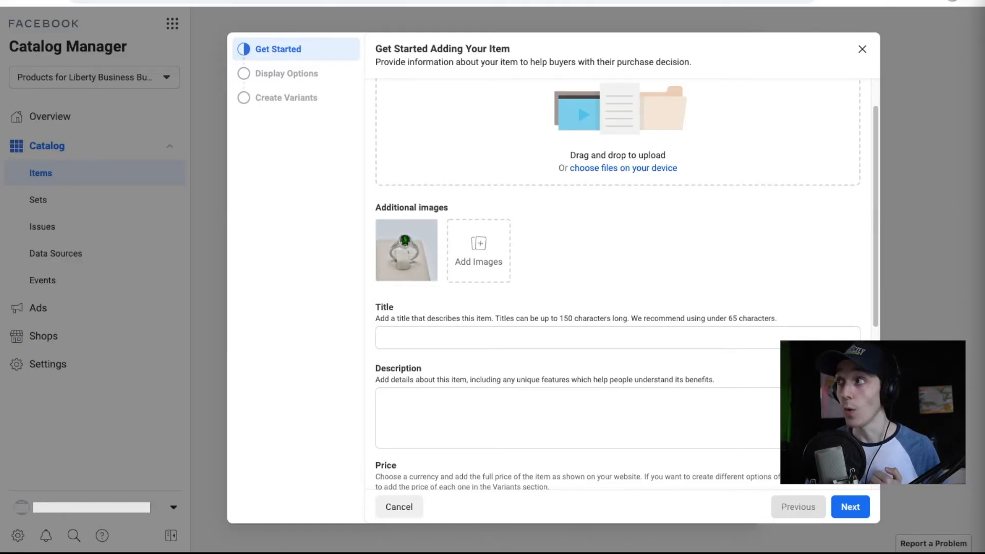
left_click_drag(918, 82, 614, 113)
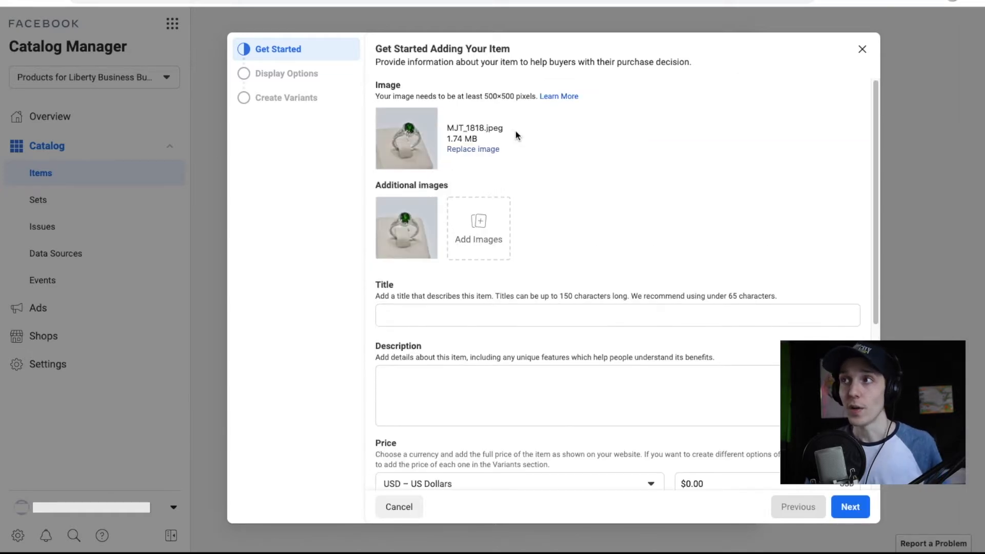
left_click_drag(376, 96, 536, 96)
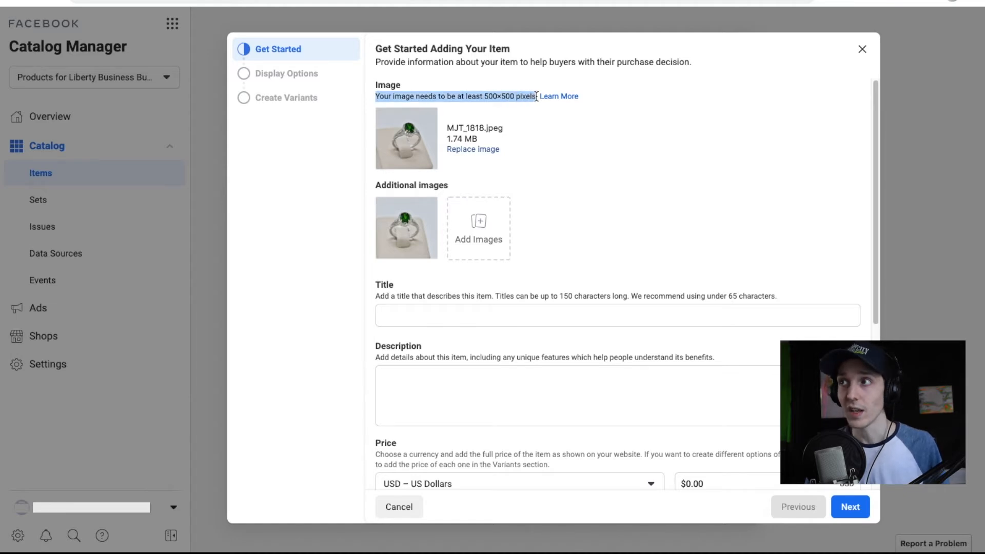
left_click(567, 122)
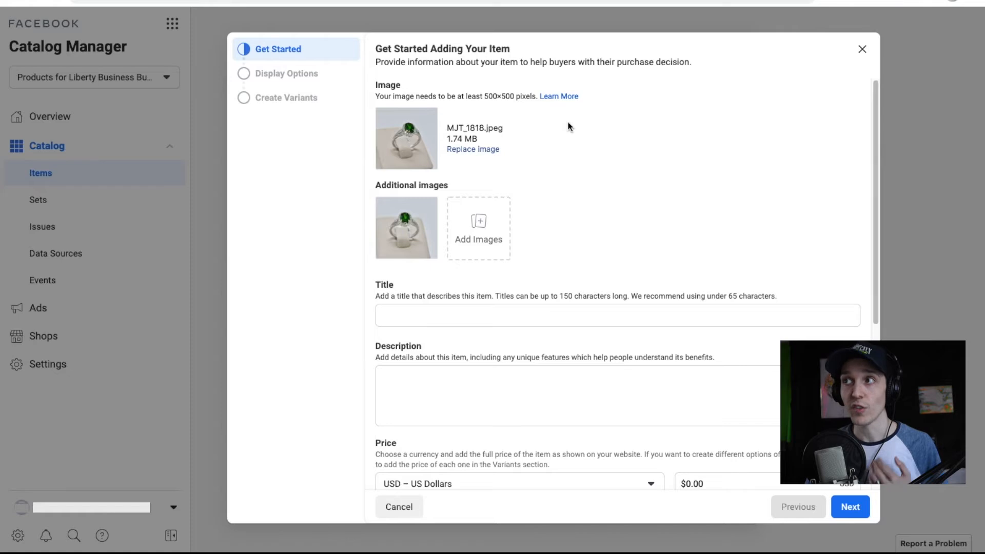
left_click_drag(484, 97, 514, 95)
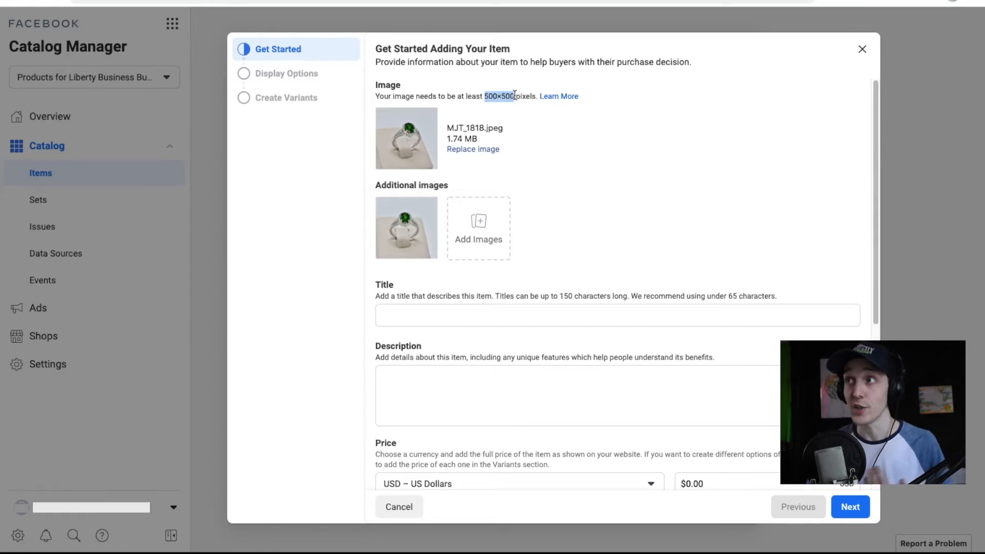
left_click(556, 146)
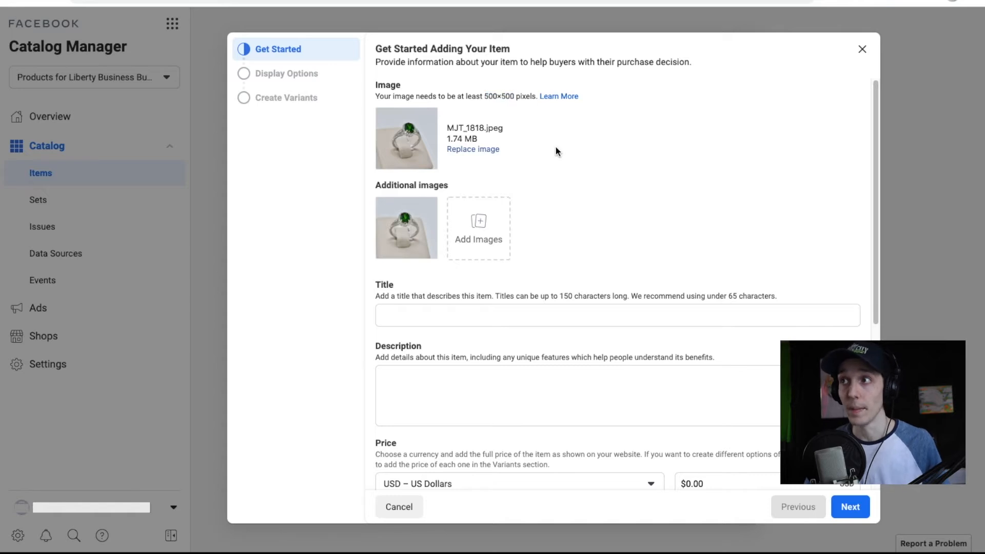
scroll(556, 147, "down", 1)
left_click(522, 259)
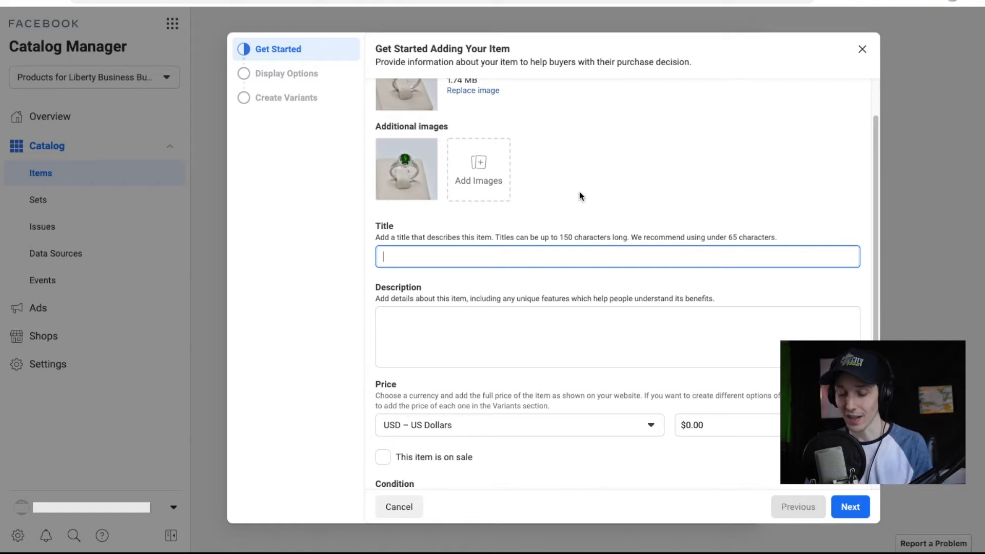
Enter the title 'Green Emerald Diamond Setting Ring', fixing the Emarld and Diamon misspellings.
type("Green Emarld")
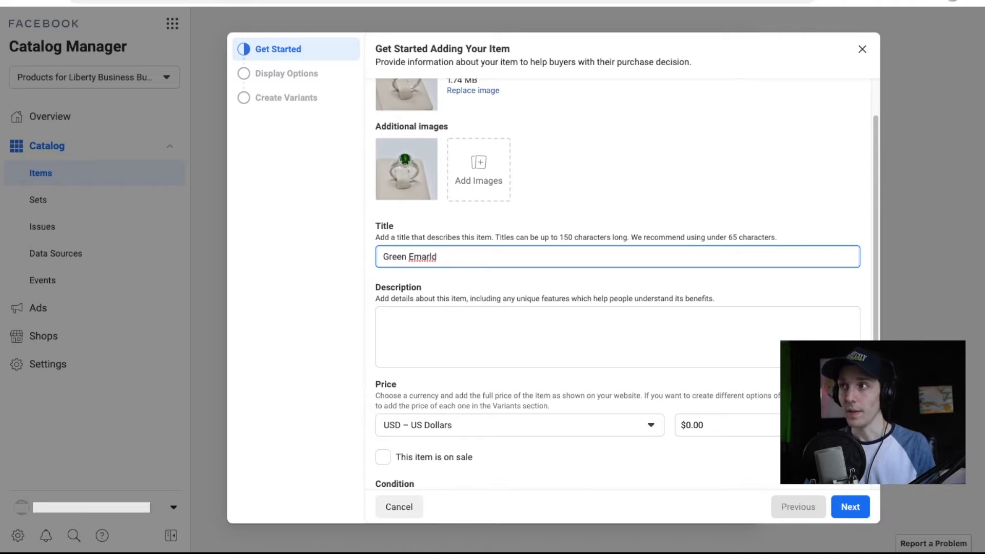
type(" Diamon S")
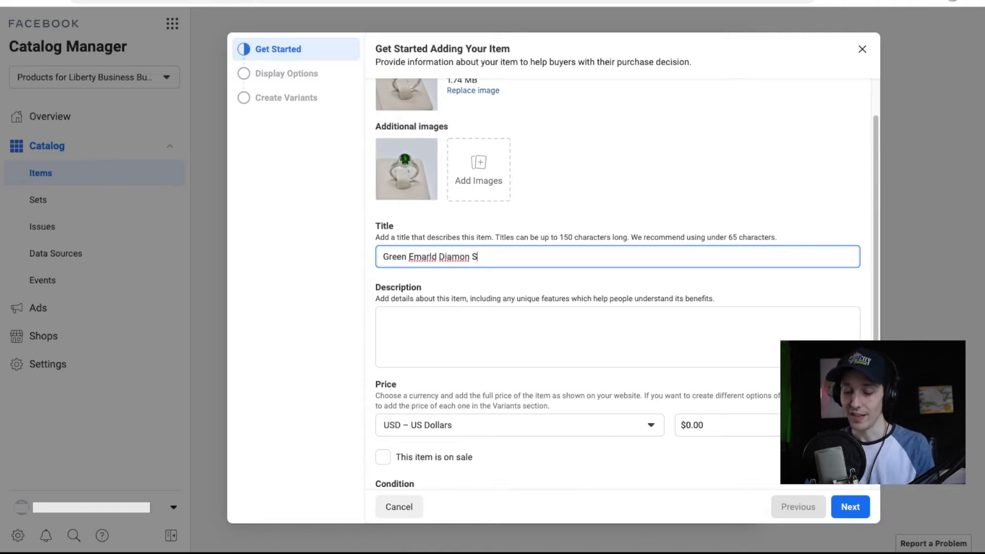
type("etting Ring")
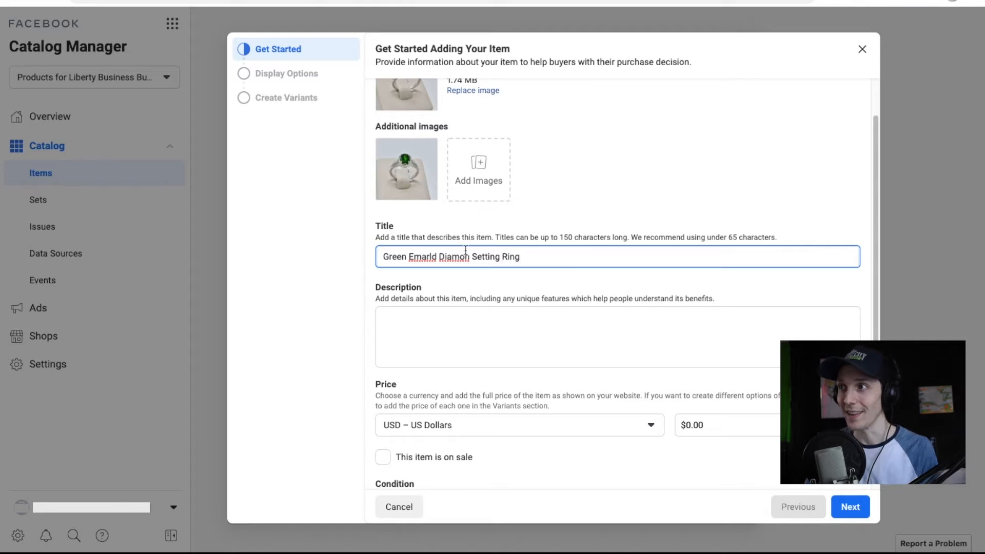
right_click(443, 260)
left_click(465, 279)
right_click(427, 257)
left_click(547, 260)
Draft a description about the emerald ring with size 6, diamond setting and white gold bullets.
key("Tab")
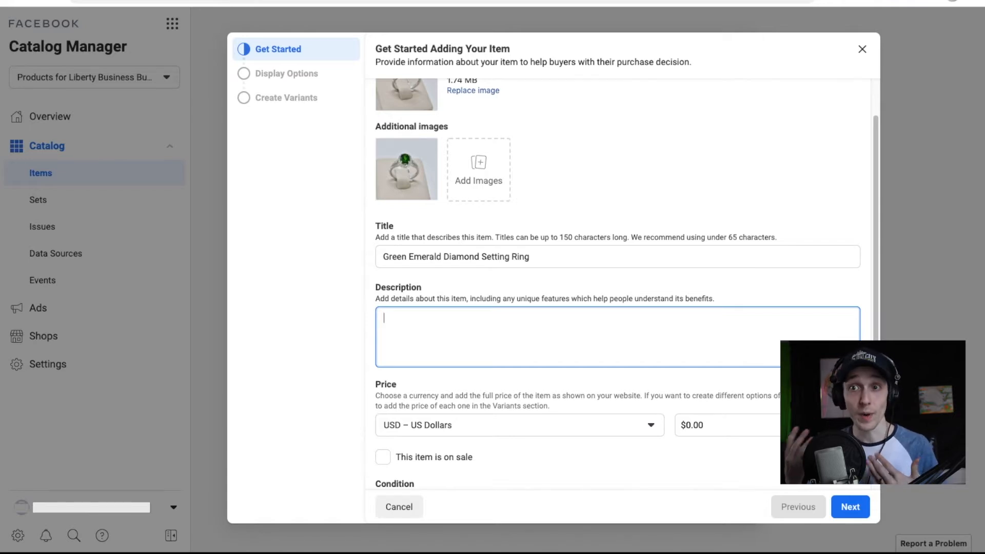
type("Ad")
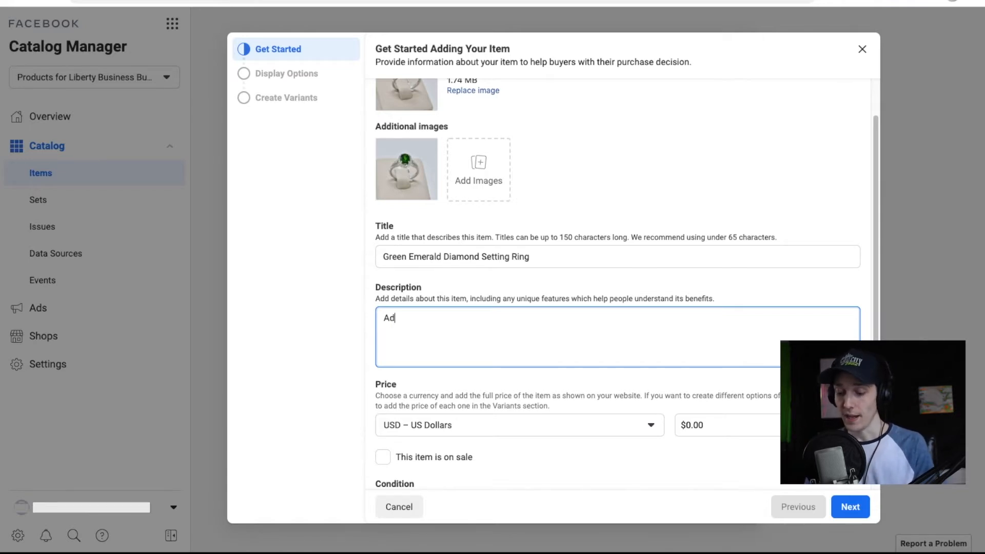
type("d to your s")
key("BackSpace")
type("jewelry")
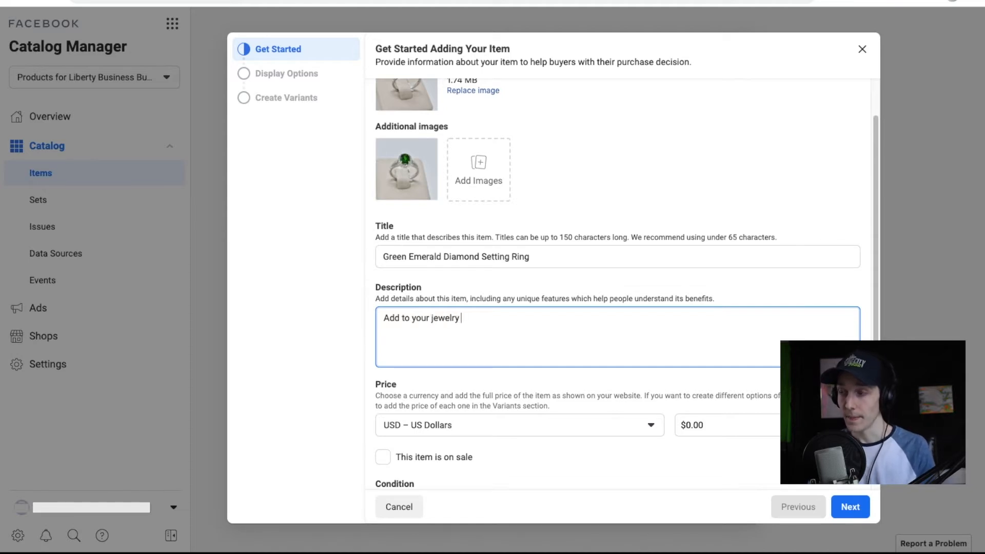
type(" collecti")
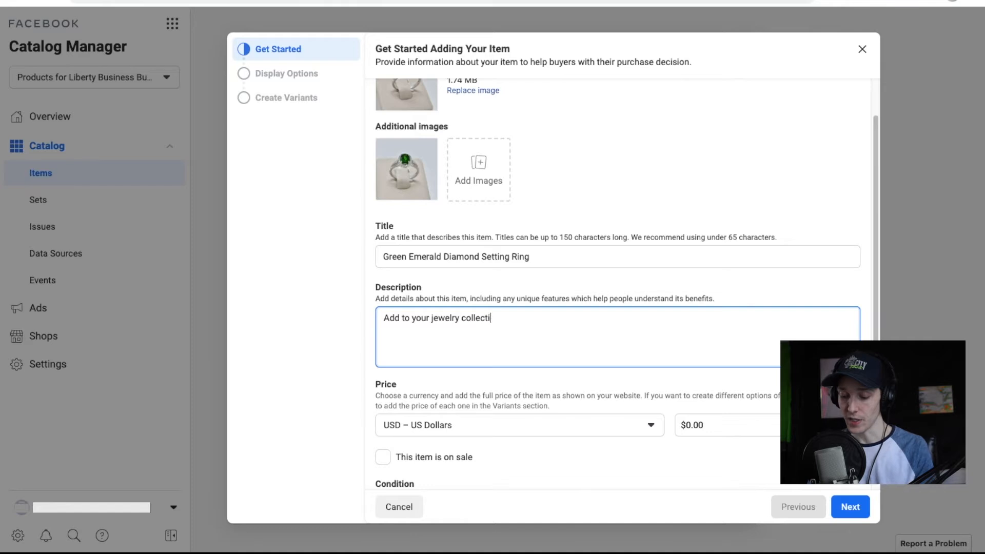
type("on this beautiful e")
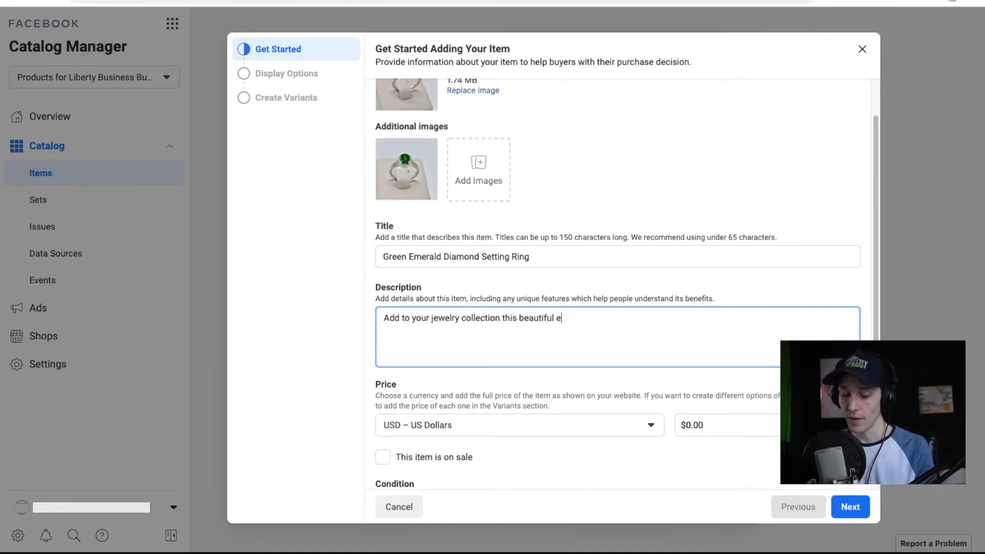
type("marld sparkling ring.  ")
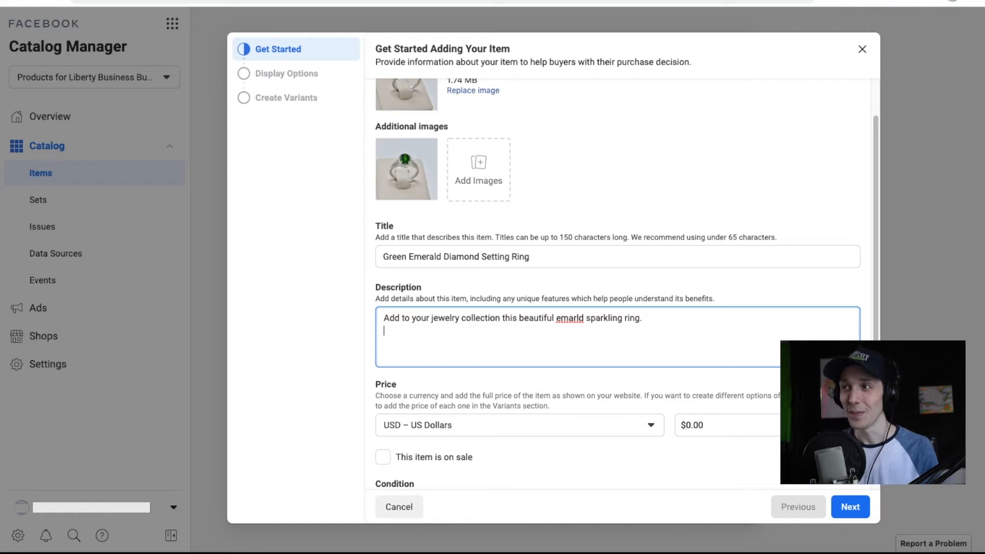
type("- Size 6 ")
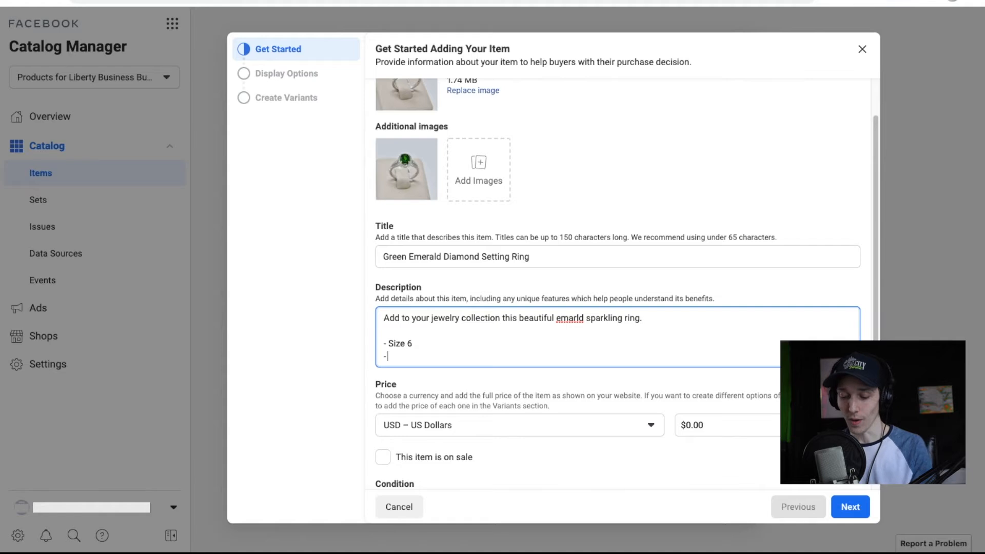
type("- 12 diamond")
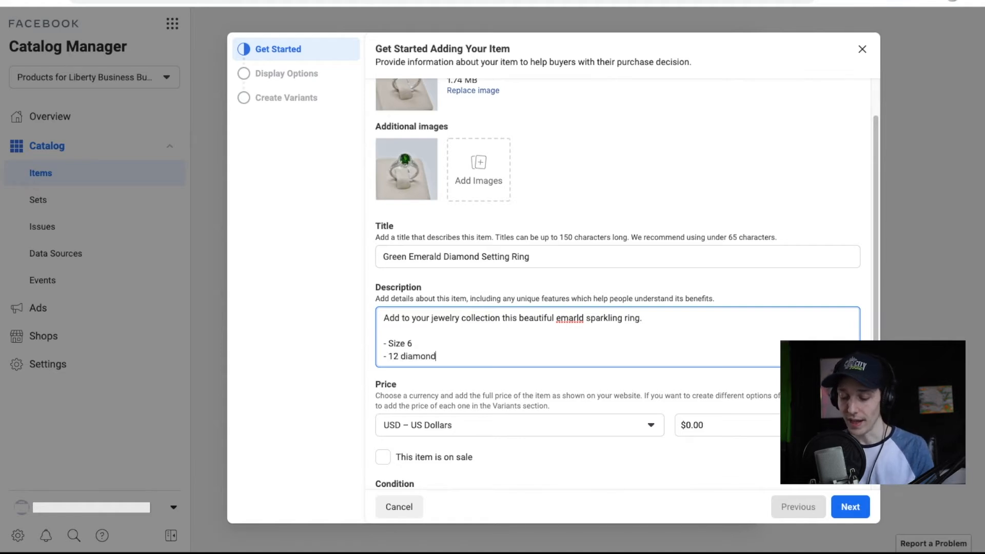
type(" setting")
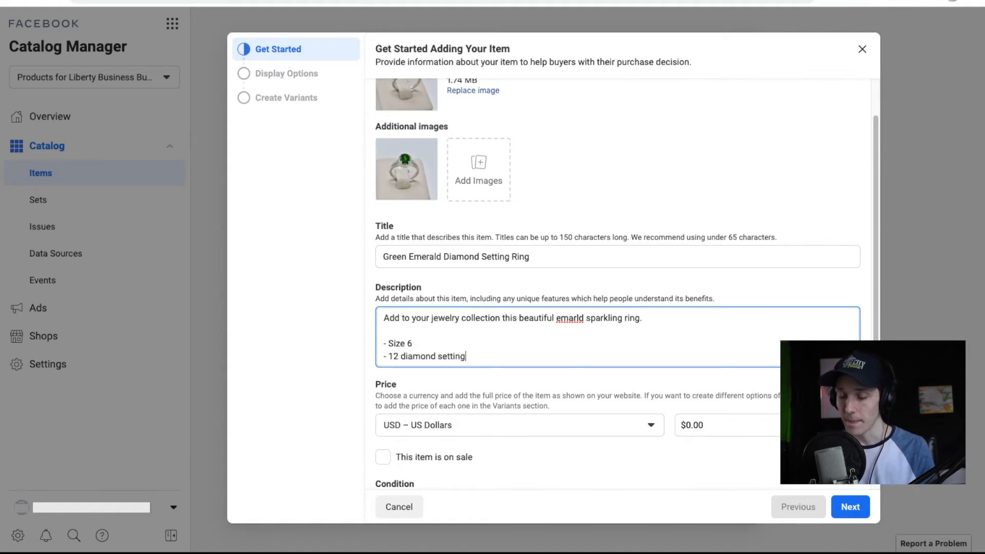
key("Return")
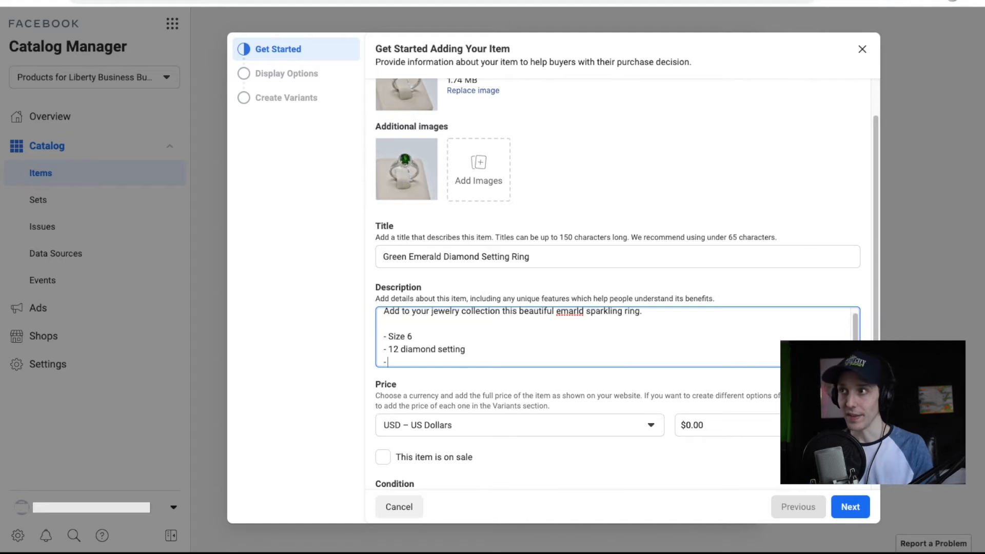
type("- White gold")
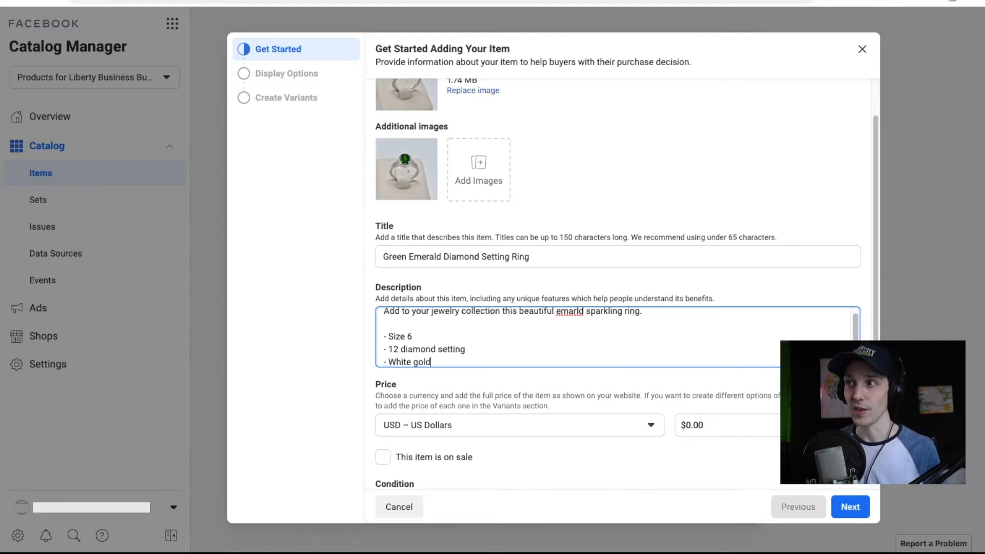
scroll(489, 338, "up", 2)
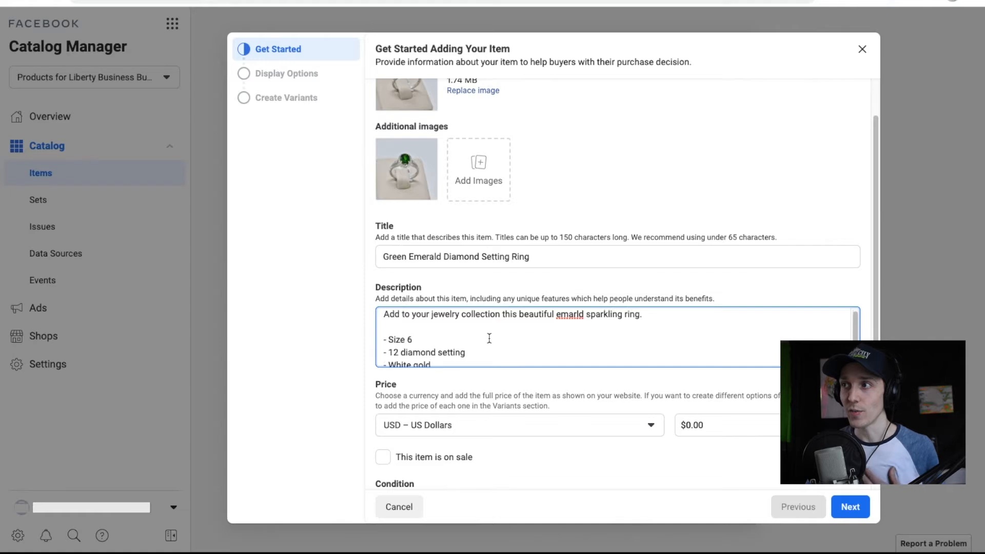
scroll(489, 338, "down", 2)
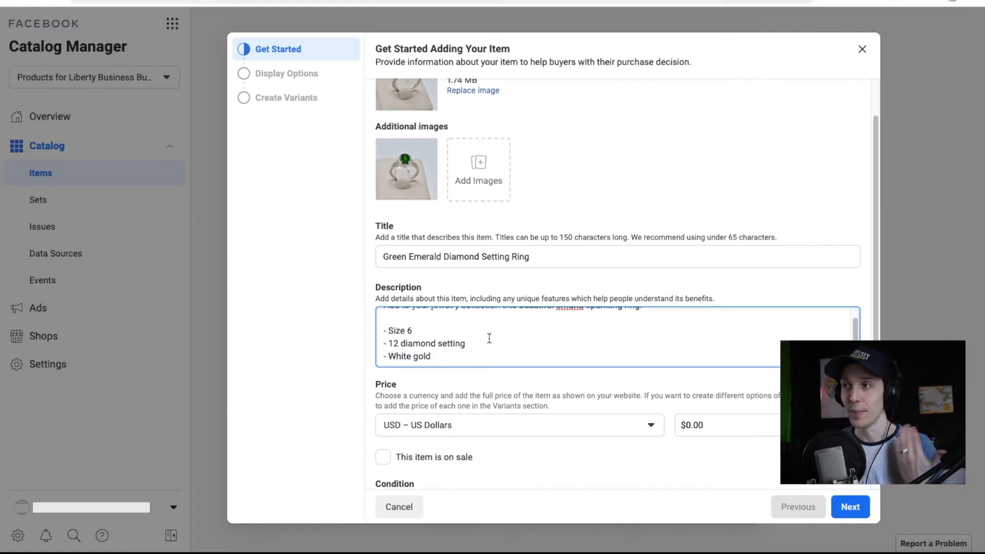
scroll(494, 343, "up", 2)
scroll(493, 344, "down", 2)
left_click_drag(472, 361, 394, 352)
Delete the entire drafted description, leaving it empty.
key("ctrl+a")
key("BackSpace")
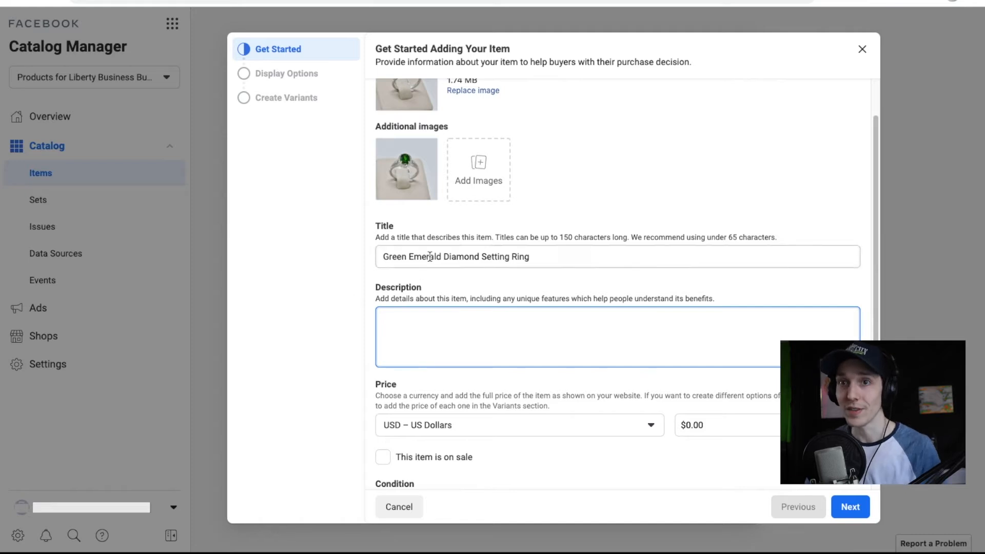
scroll(431, 283, "down", 3)
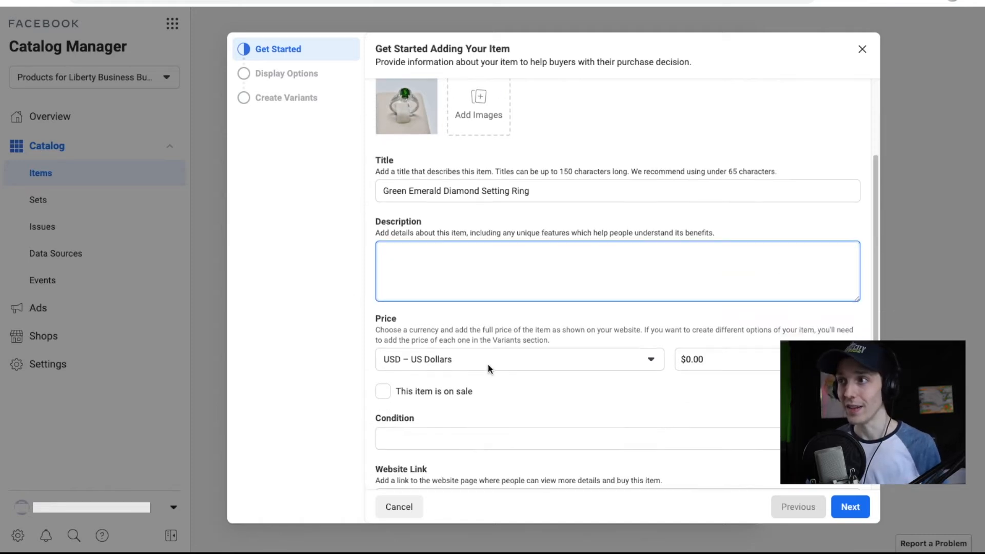
scroll(532, 251, "down", 1)
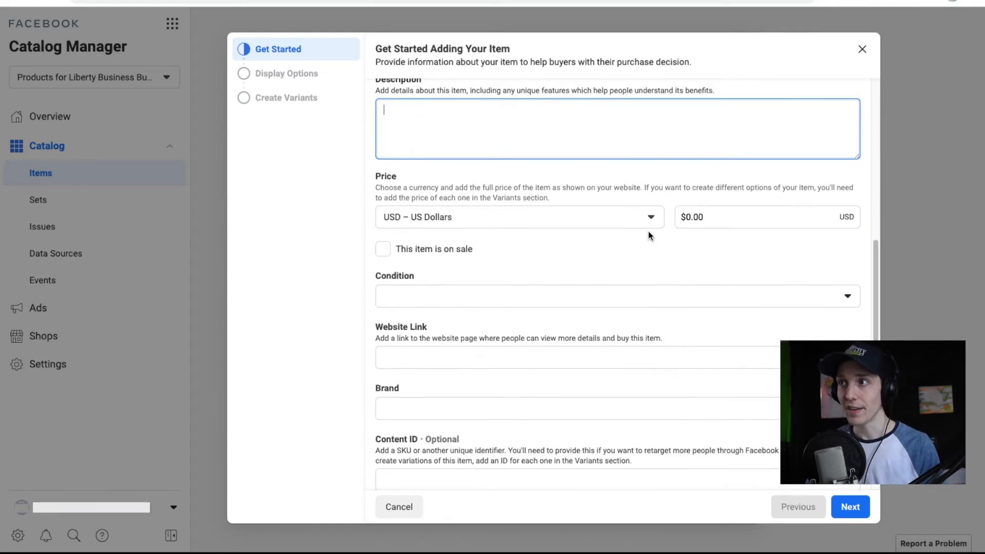
left_click(550, 307)
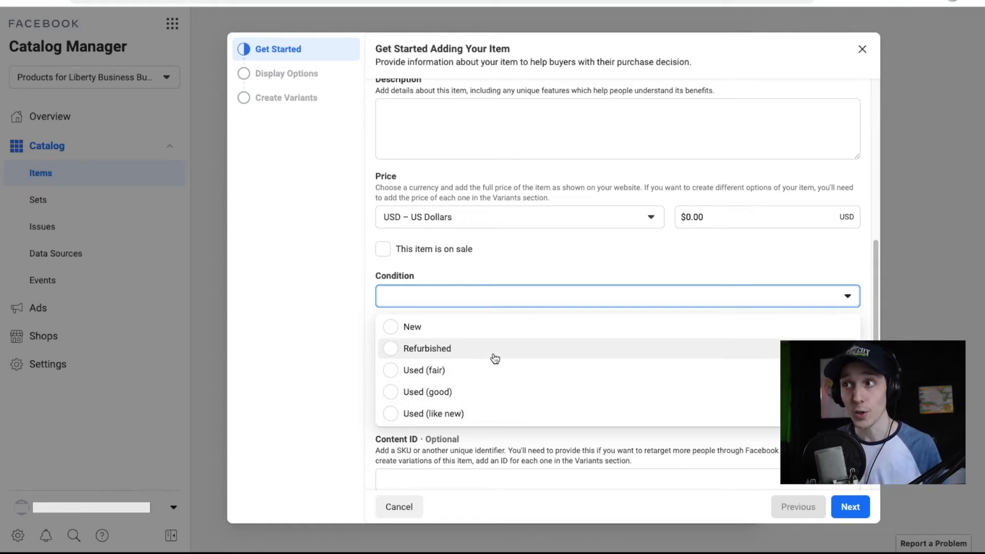
left_click(482, 273)
scroll(482, 269, "down", 1)
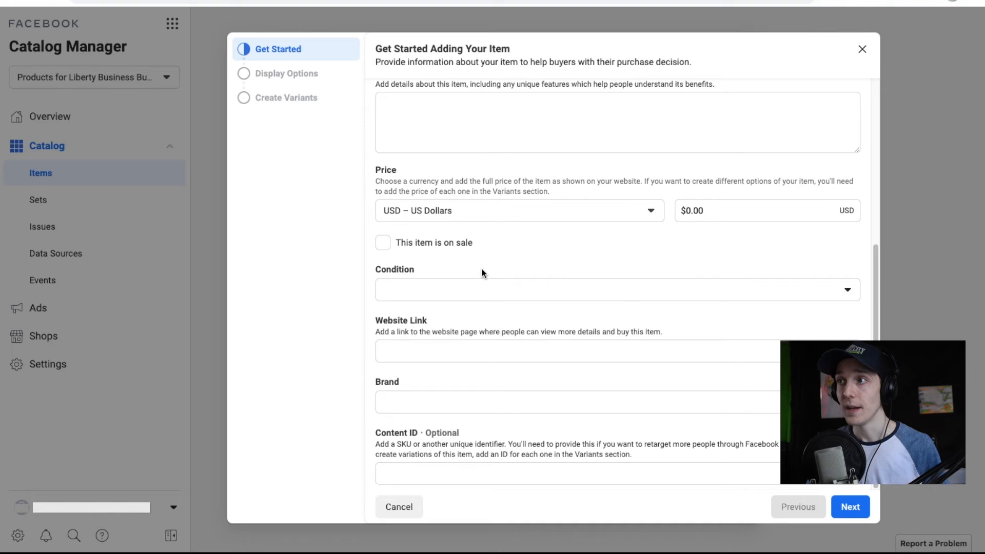
left_click(484, 355)
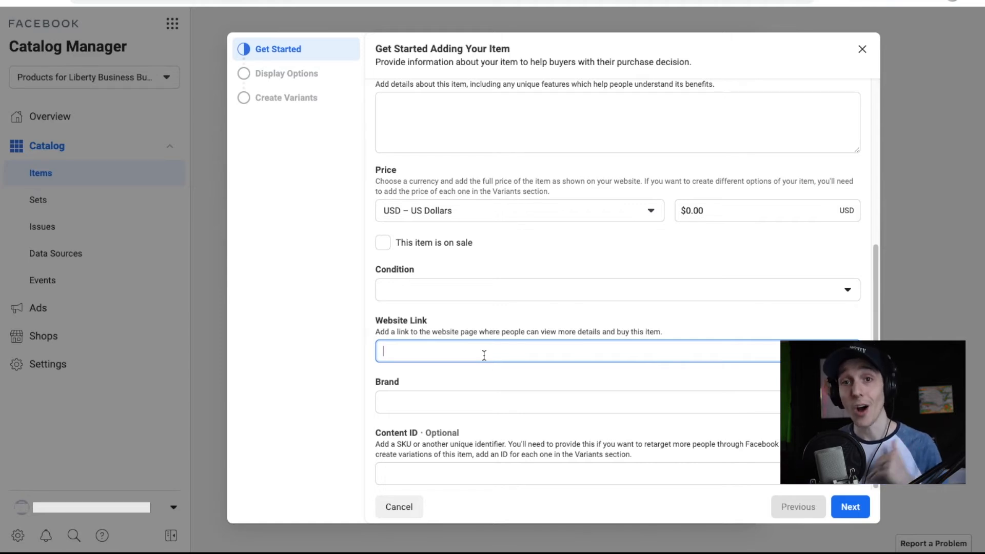
left_click(479, 391)
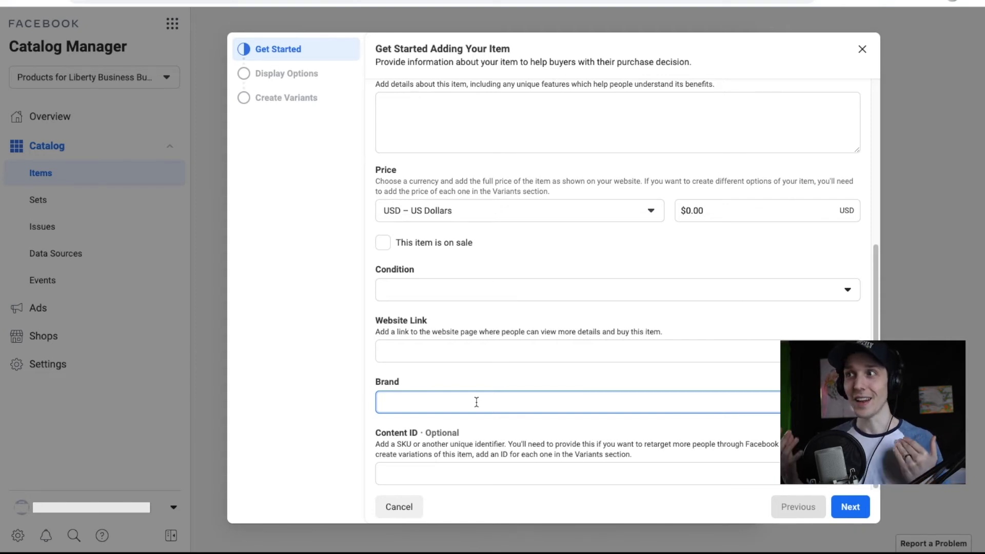
type("Kay Jewelrs")
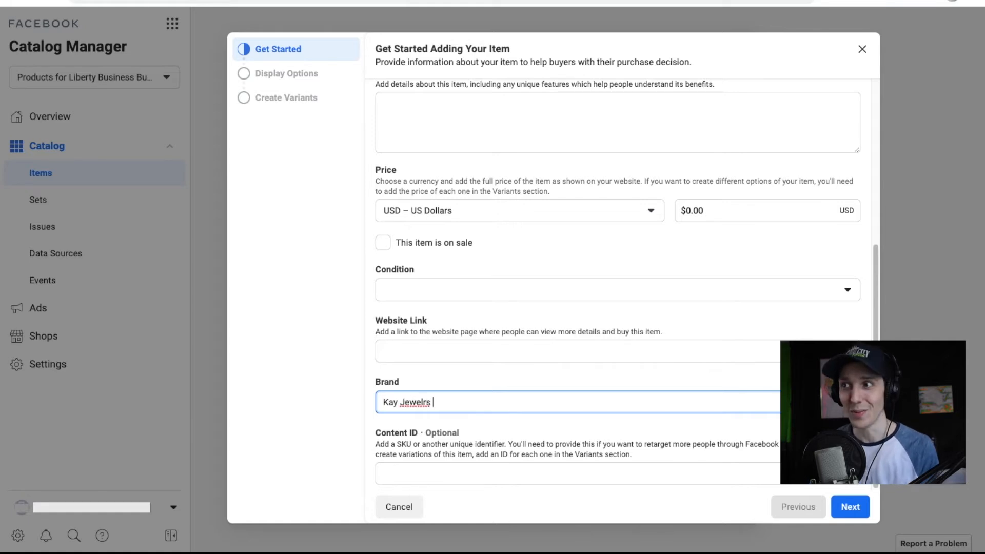
left_click(473, 471)
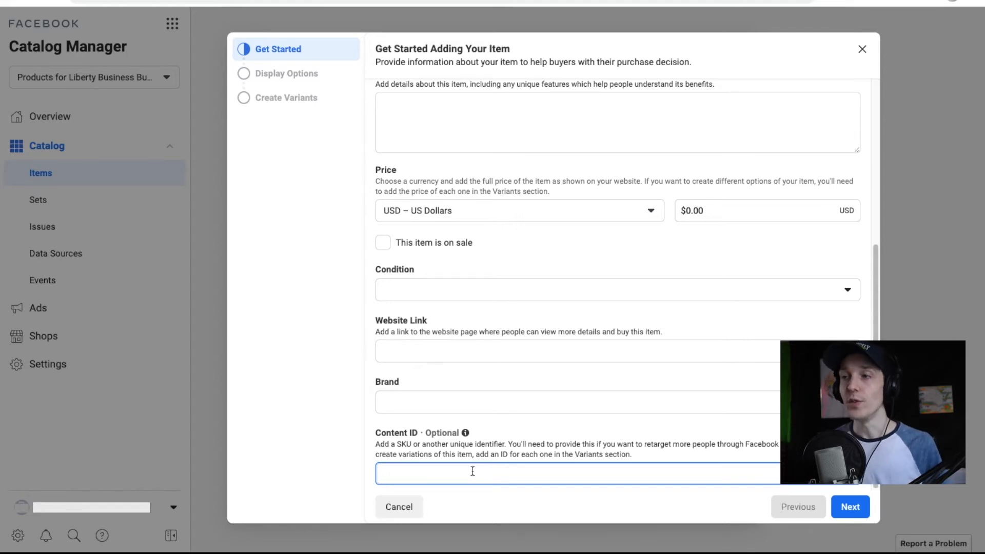
left_click_drag(426, 432, 460, 433)
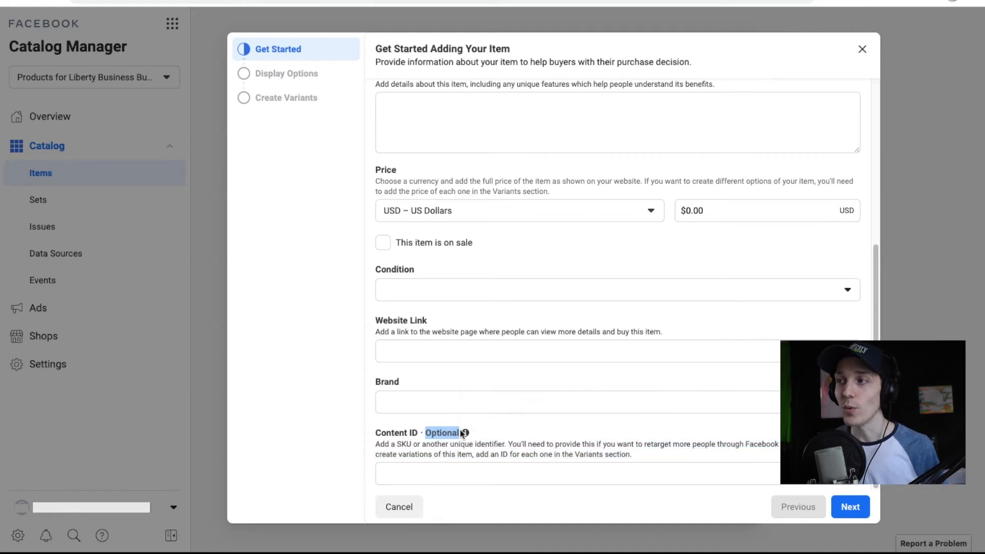
left_click(453, 449)
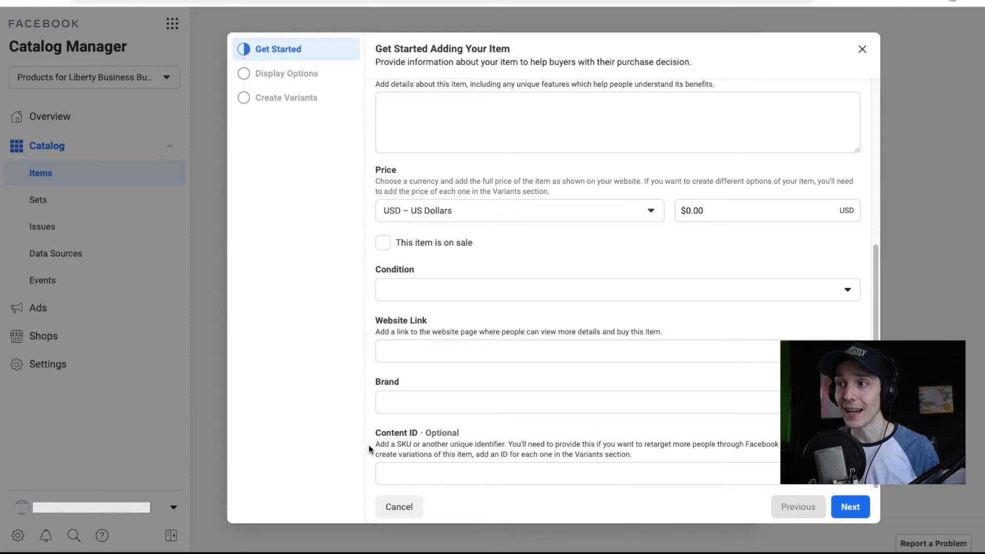
left_click_drag(375, 444, 510, 446)
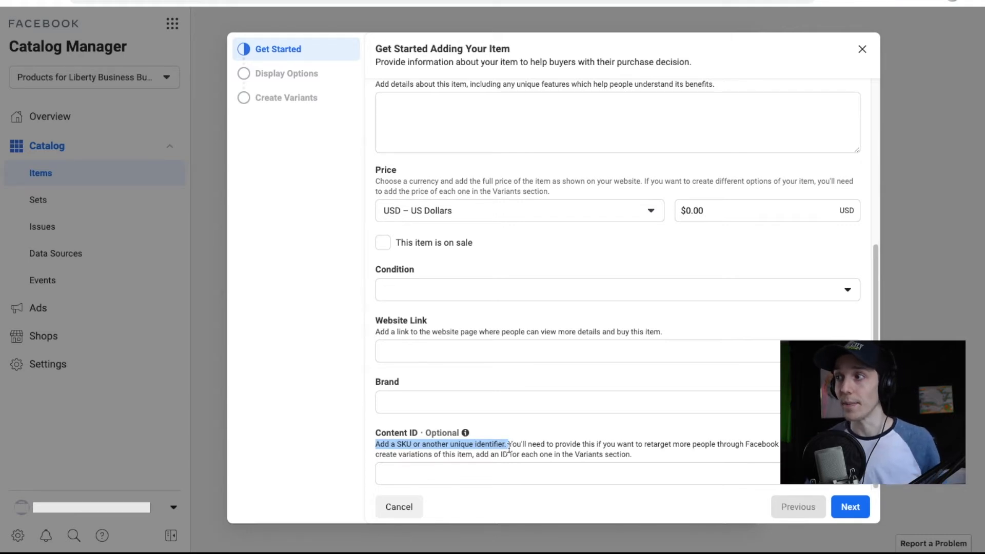
left_click(545, 444)
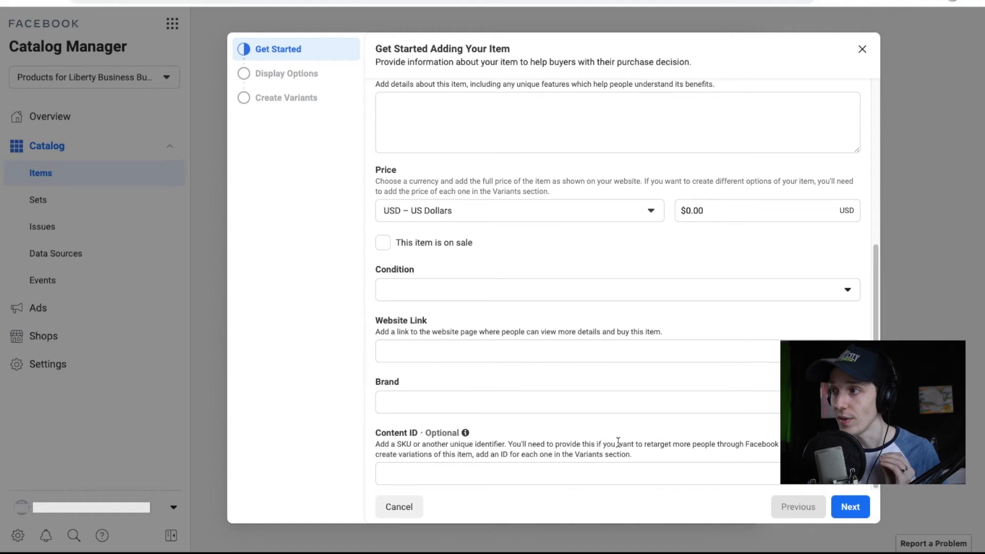
left_click_drag(598, 443, 712, 442)
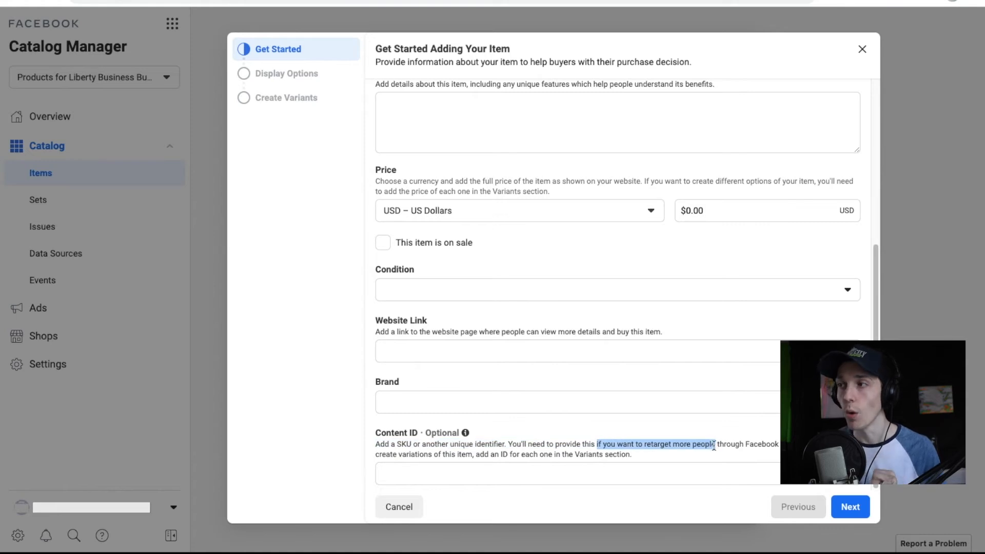
left_click(589, 445)
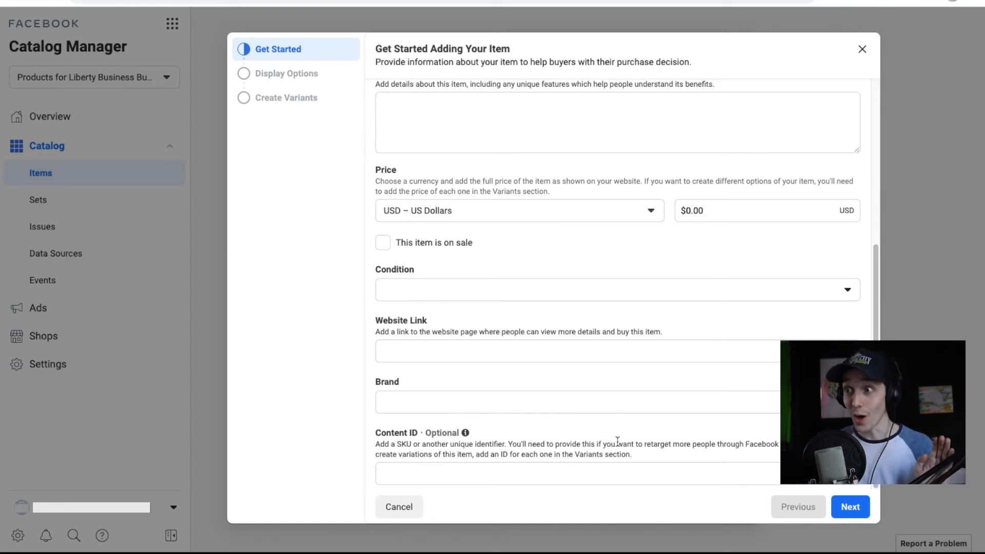
left_click_drag(460, 433, 390, 435)
left_click(366, 438)
left_click_drag(460, 434, 381, 426)
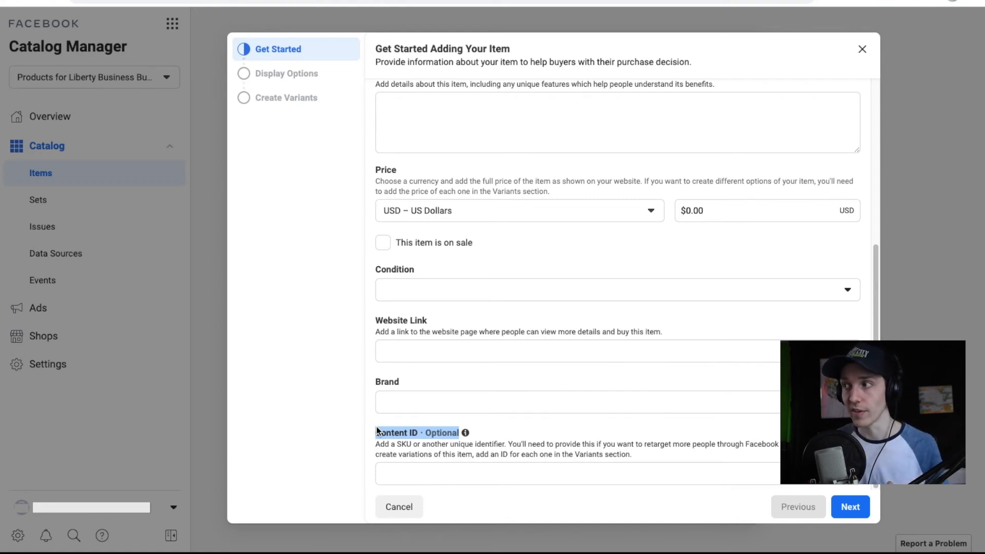
left_click(724, 424)
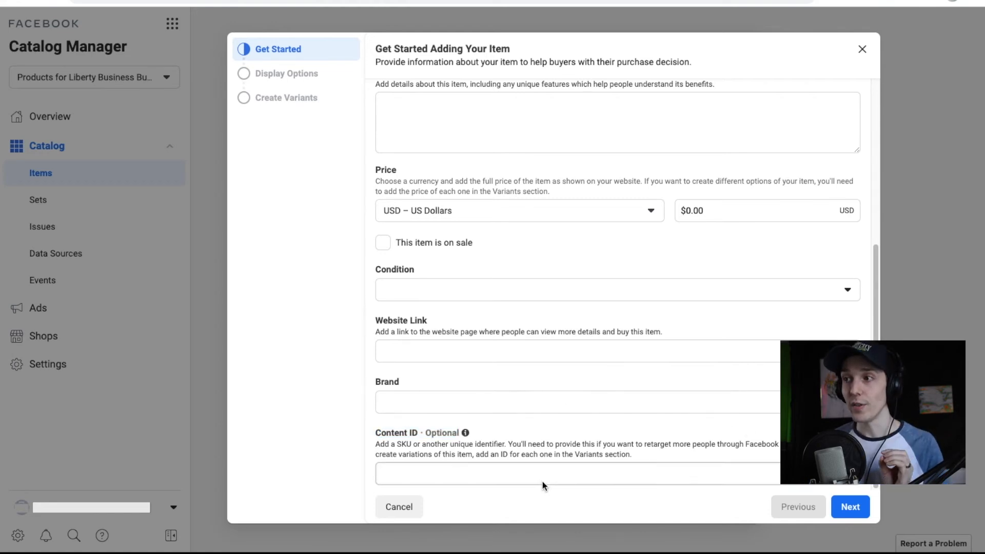
left_click(543, 478)
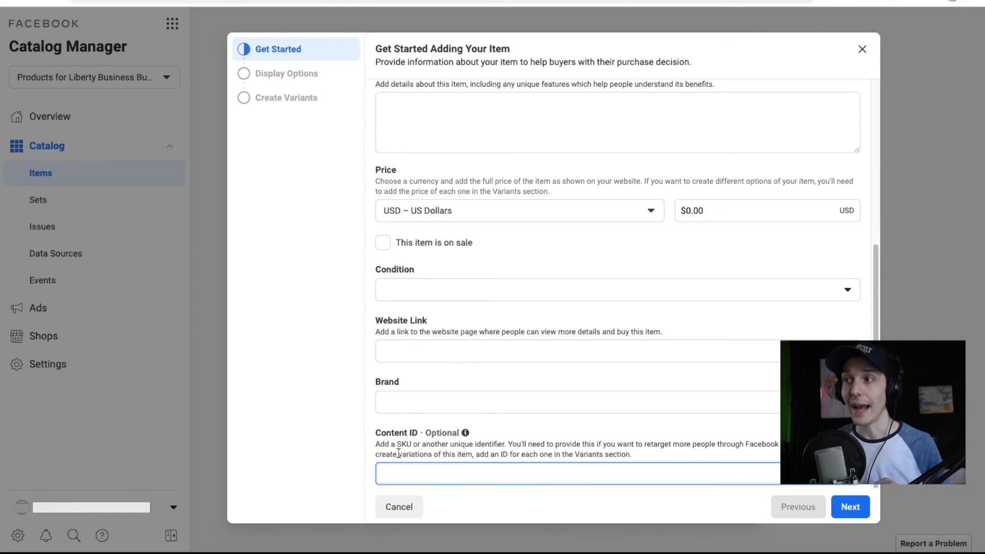
left_click_drag(377, 442, 415, 440)
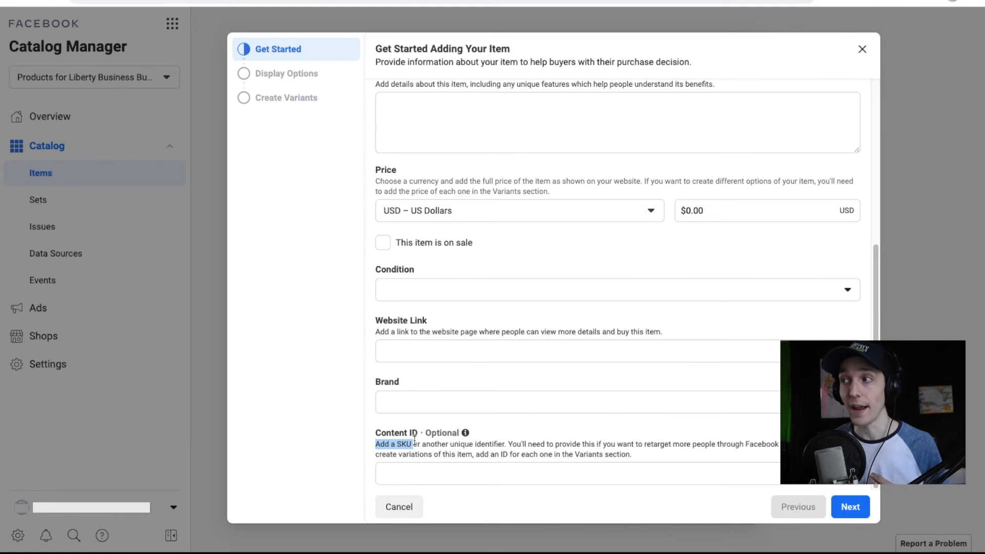
left_click(464, 469)
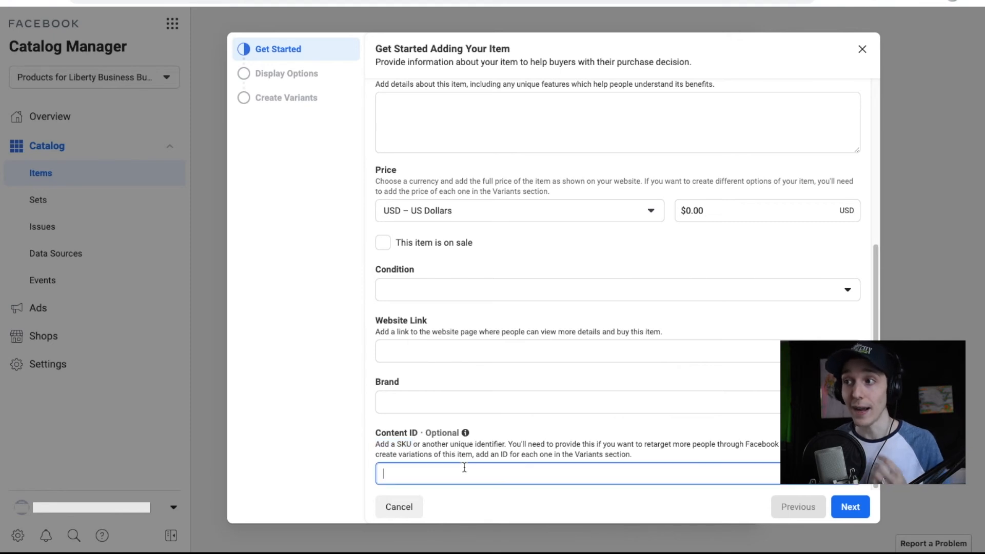
Advance to Display Options and leave Availability switched on as in stock.
left_click(842, 514)
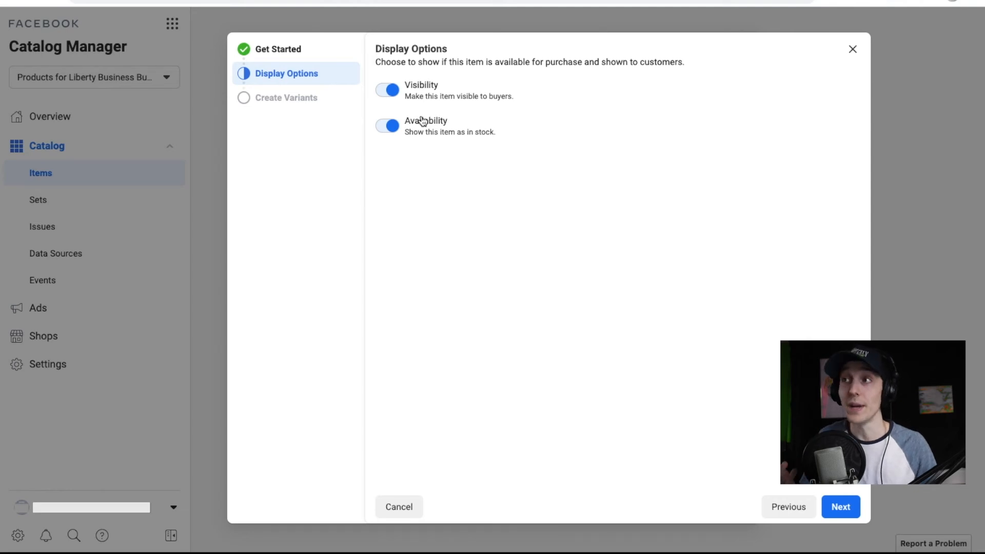
left_click(388, 129)
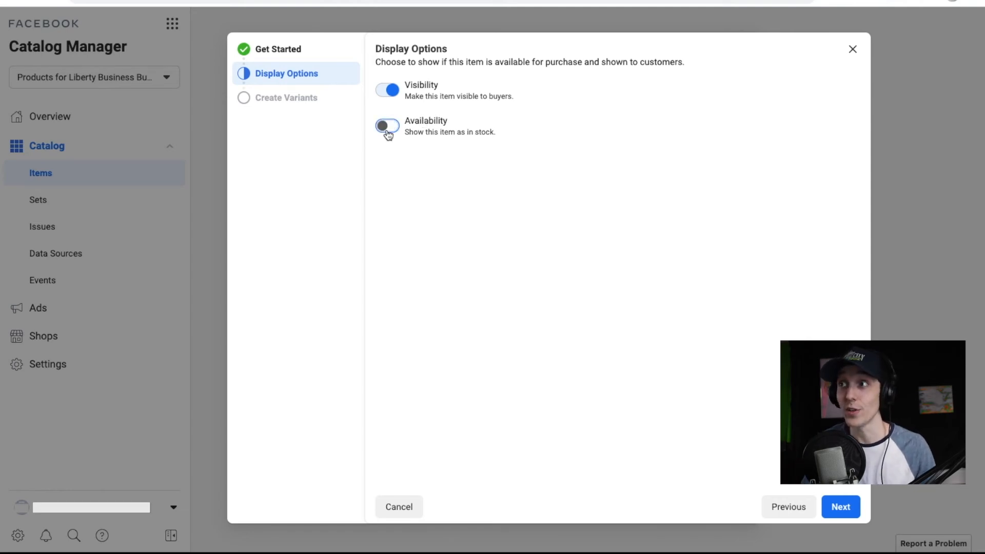
left_click(388, 128)
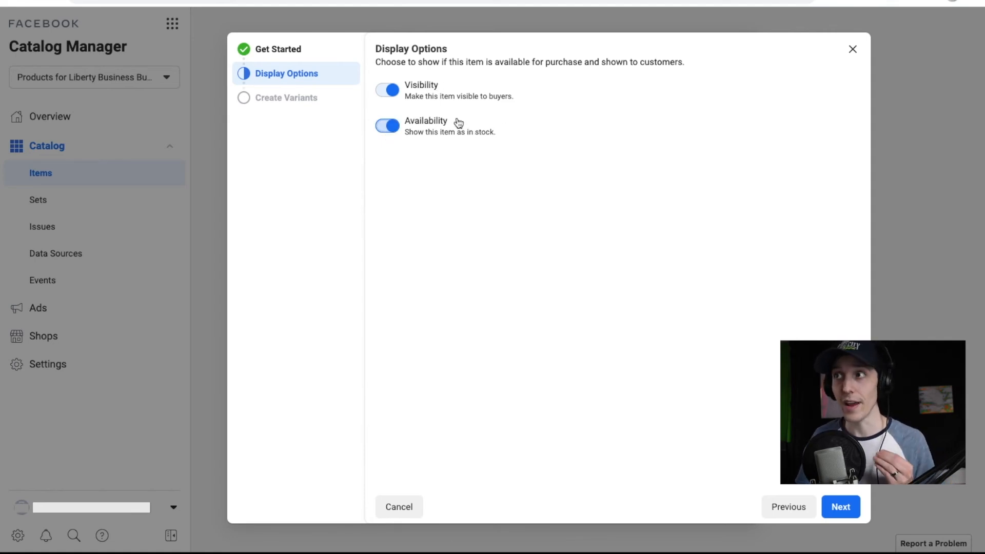
left_click(841, 507)
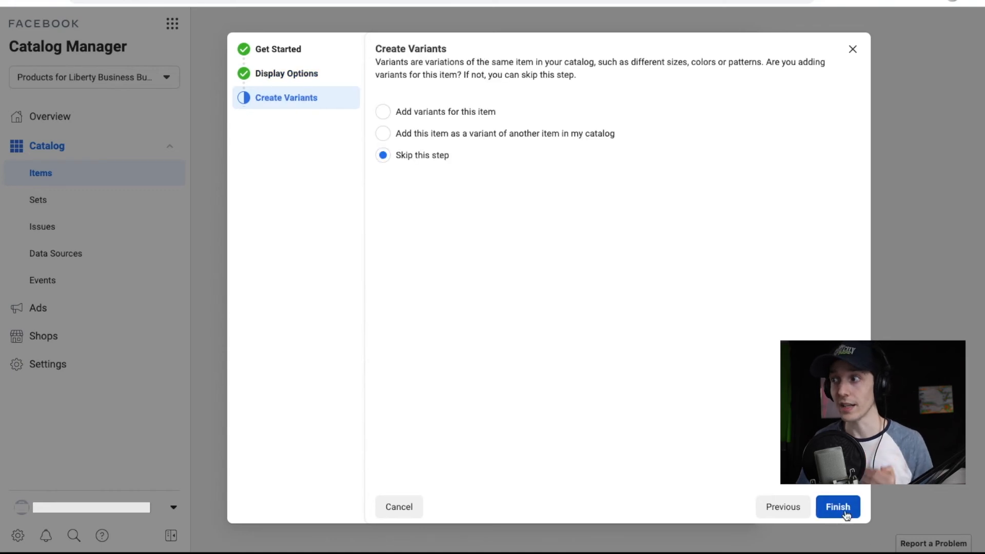
left_click_drag(452, 50, 373, 50)
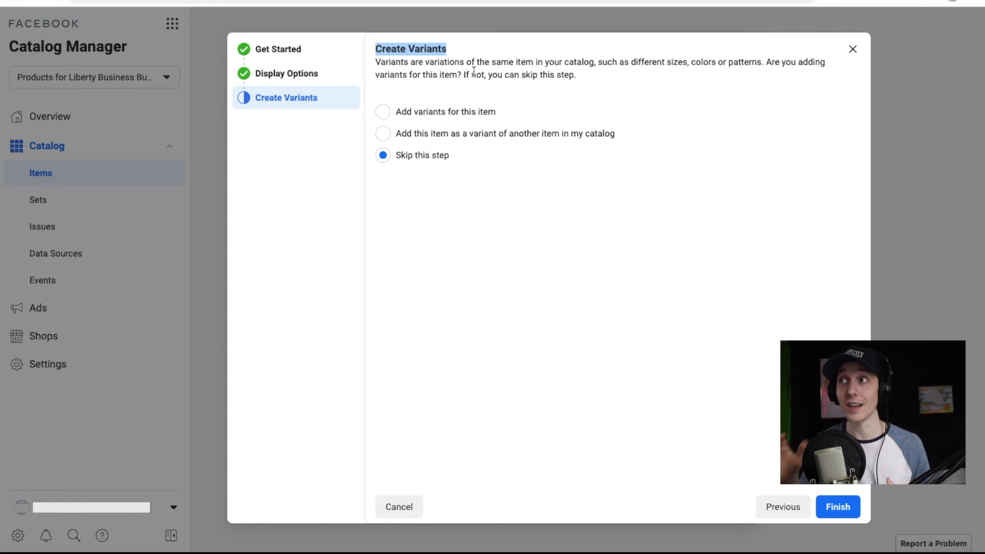
left_click(673, 62)
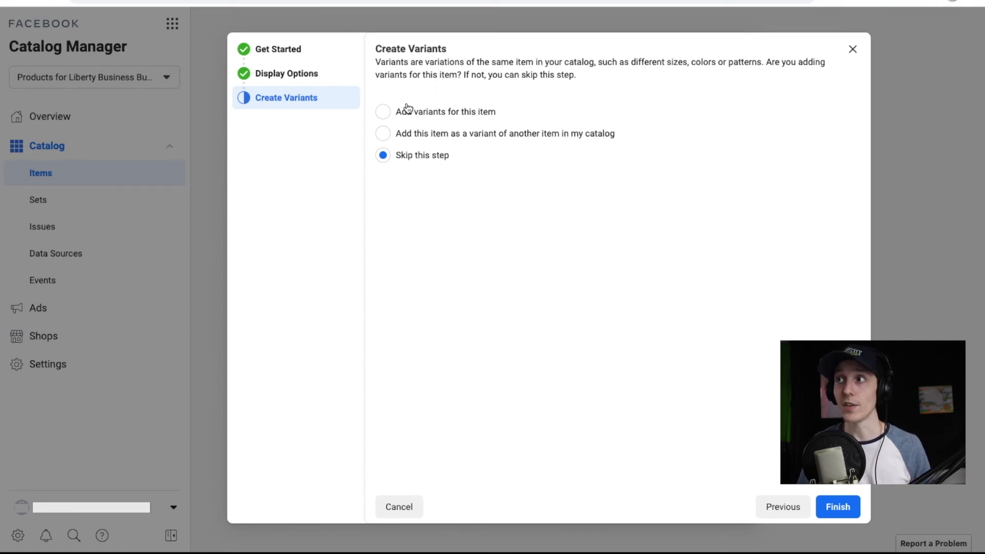
left_click(383, 112)
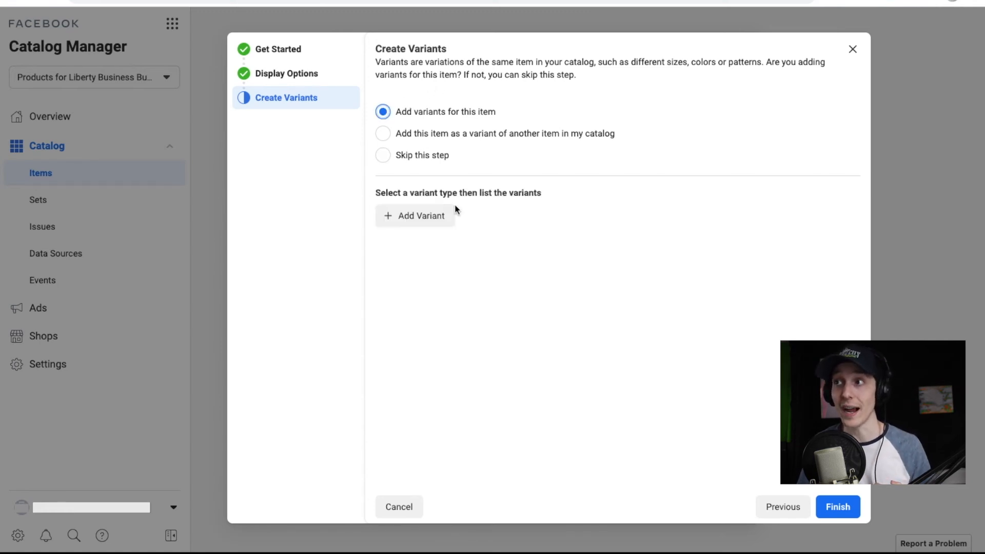
left_click(439, 219)
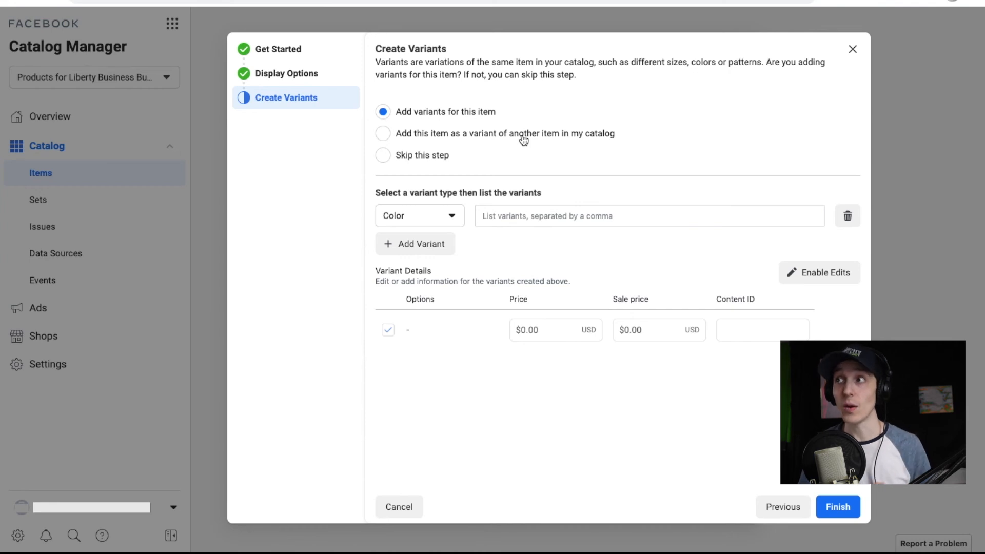
left_click(391, 140)
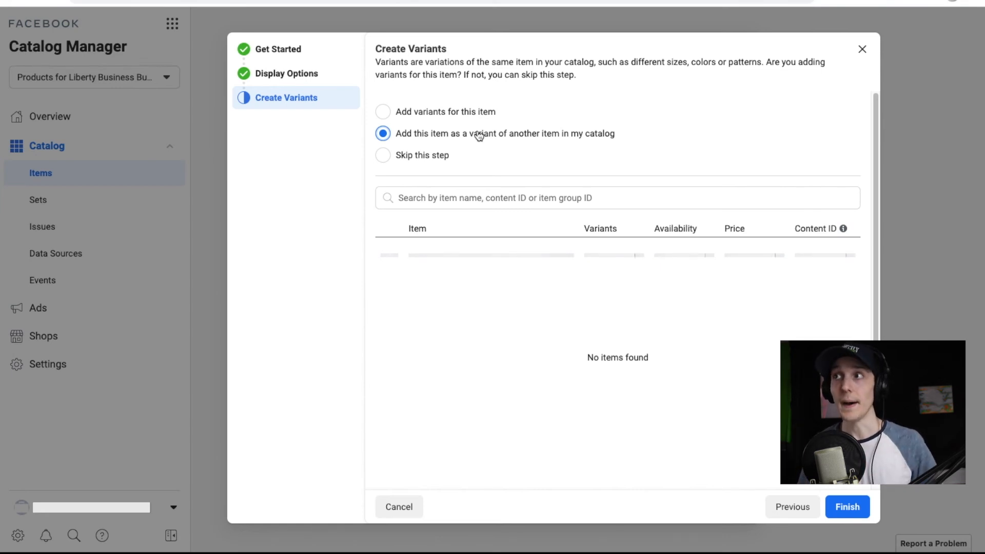
left_click(382, 156)
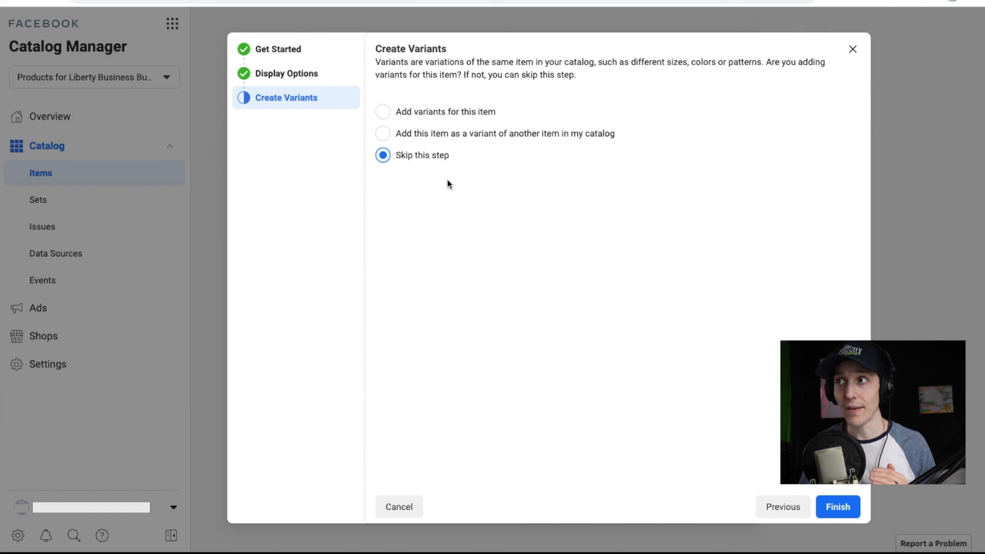
Save the ring to the catalog, view it in the Items grid, and return to Add Items.
left_click(841, 506)
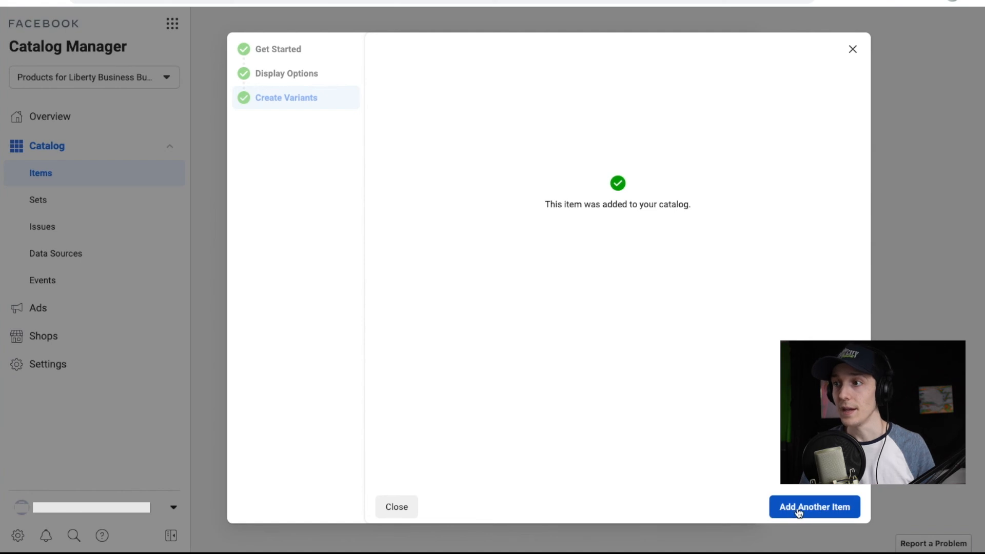
left_click(405, 506)
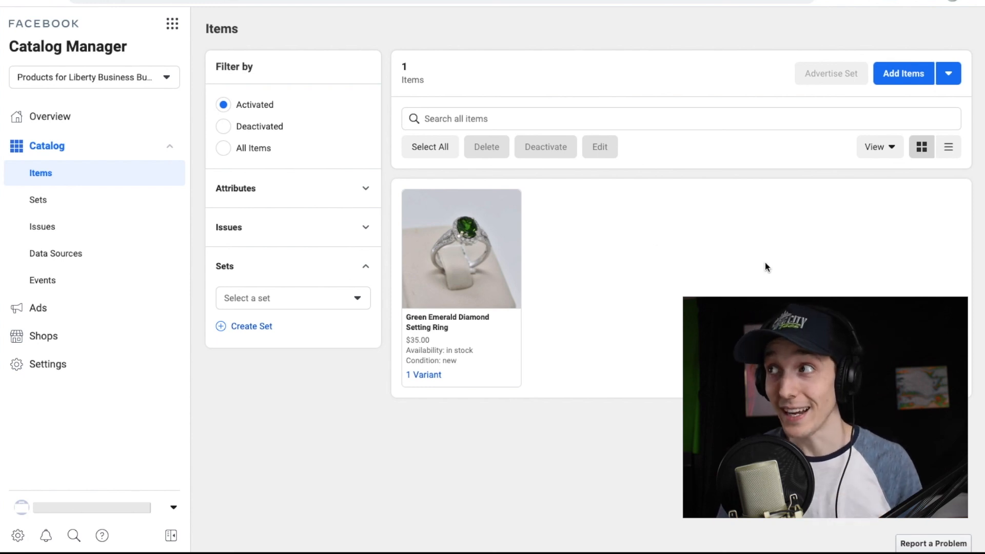
left_click(890, 78)
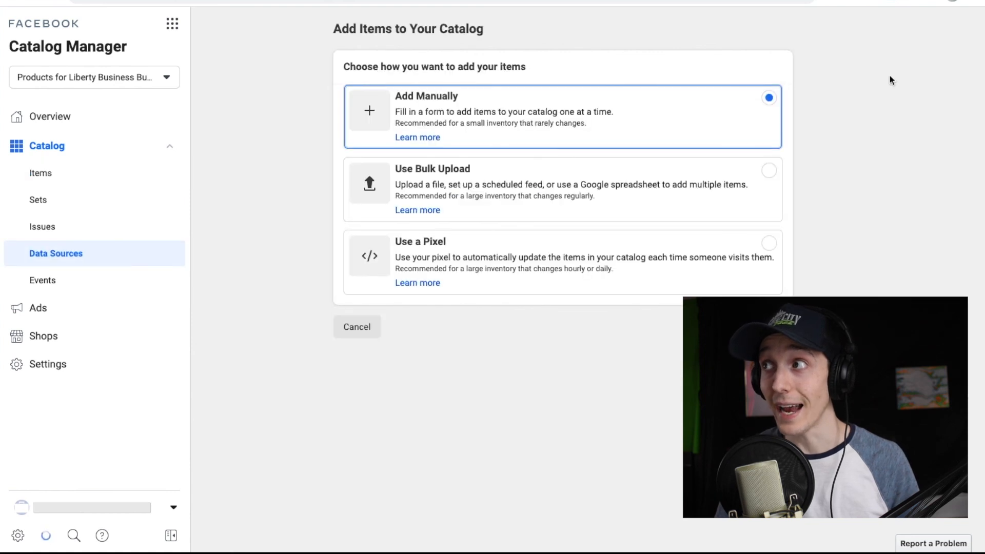